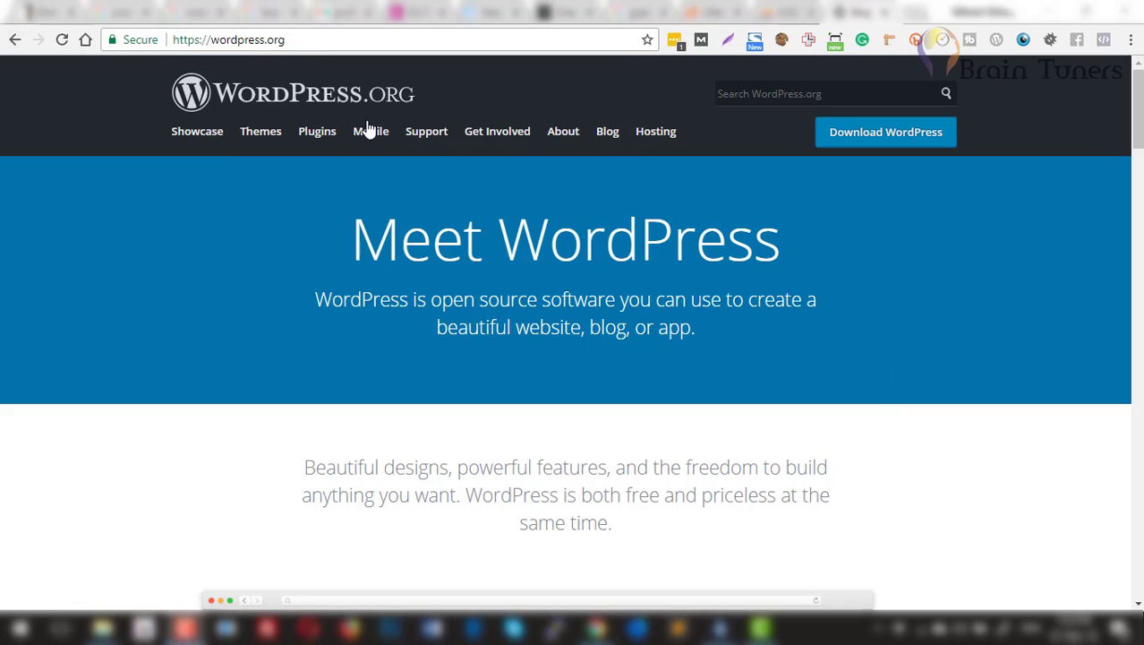
- Download the WordPress 4.9.4 zip from WordPress.org and go back to the cPanel dashboard
left_click(874, 143)
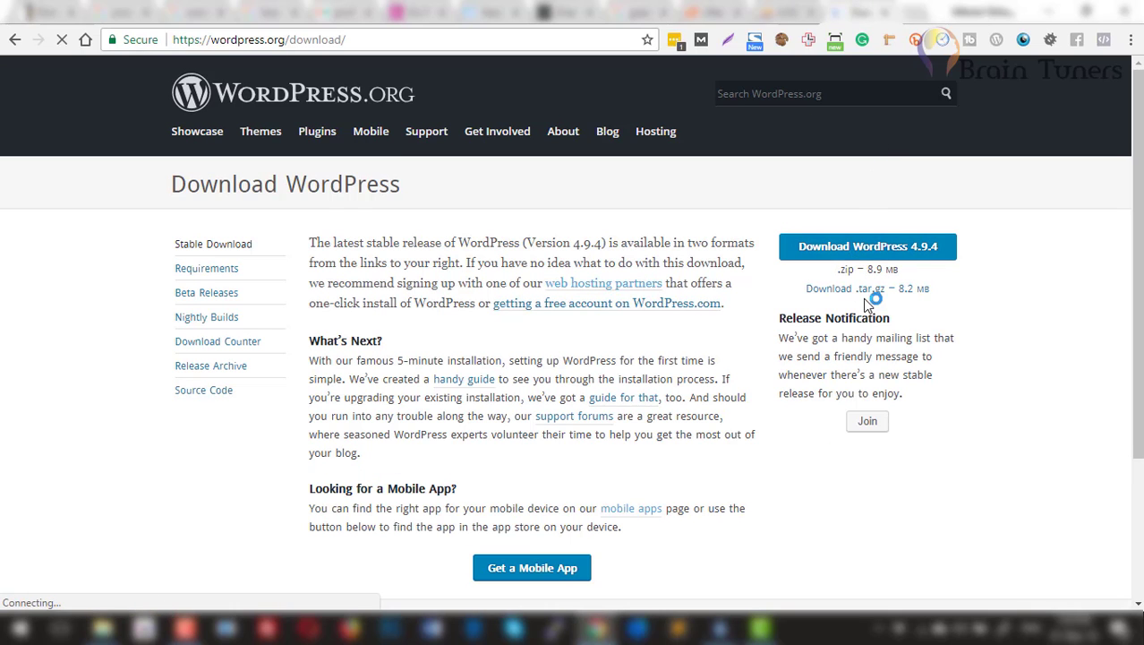
left_click(846, 251)
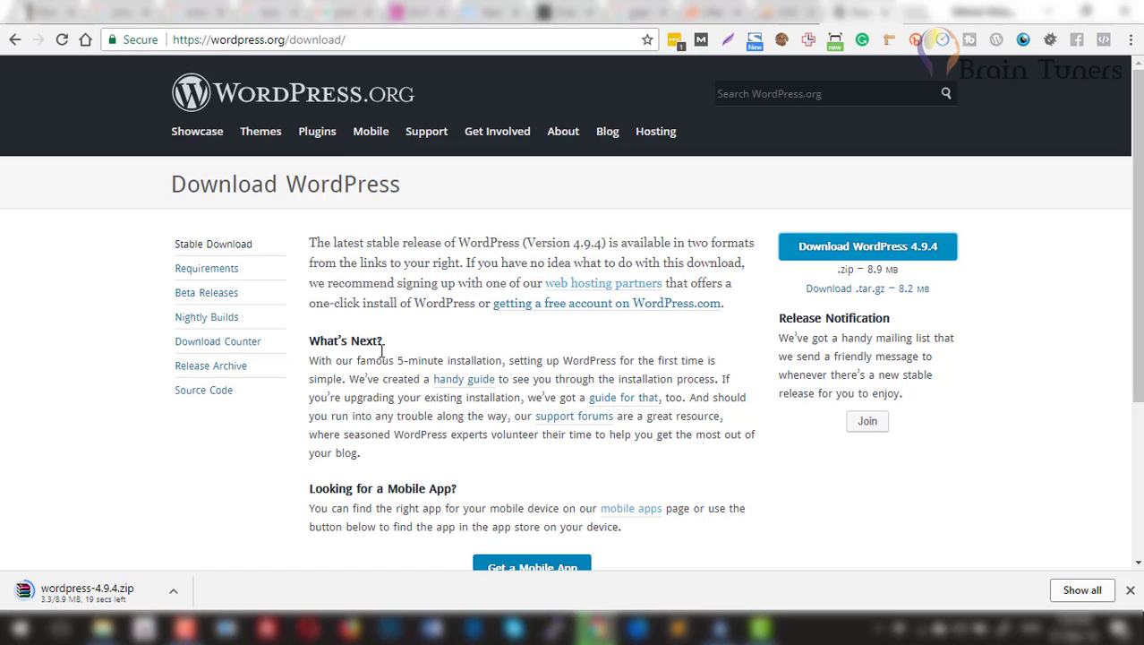
left_click(694, 12)
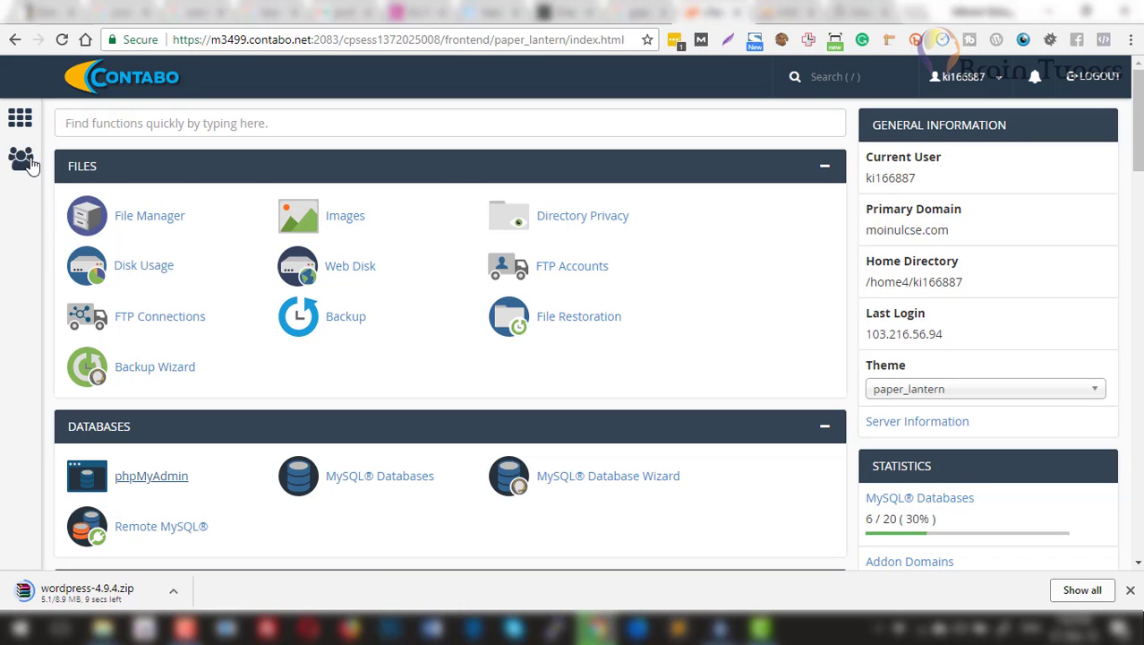
- Open File Manager at the btn.moinulcse.com folder
left_click(155, 220)
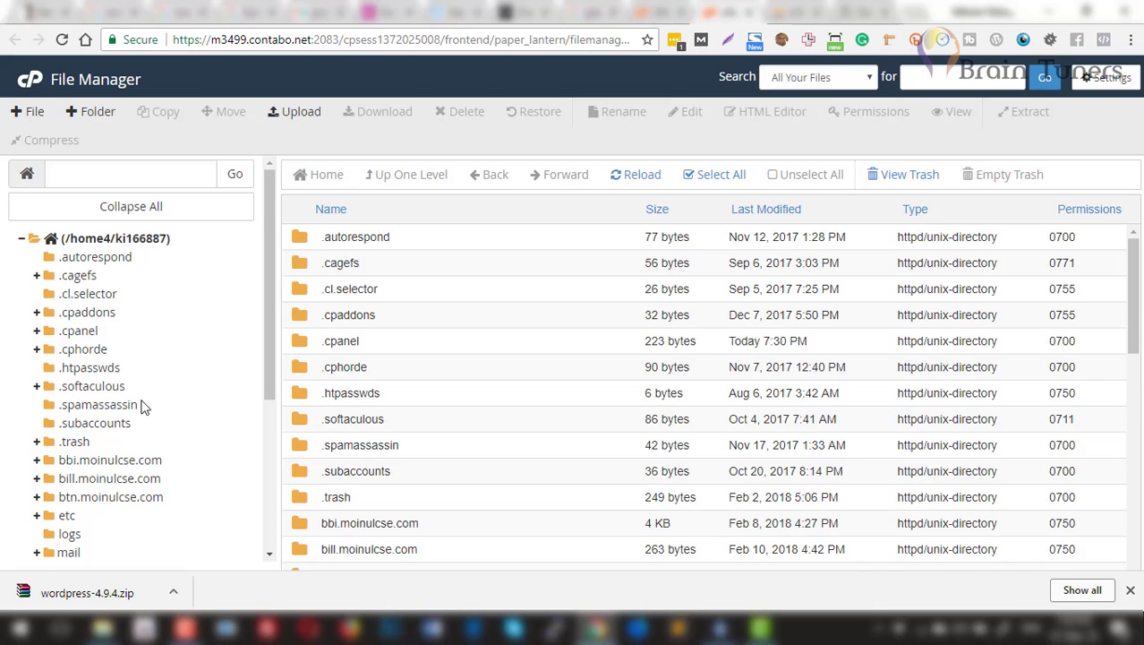
scroll(140, 407, "down", 1)
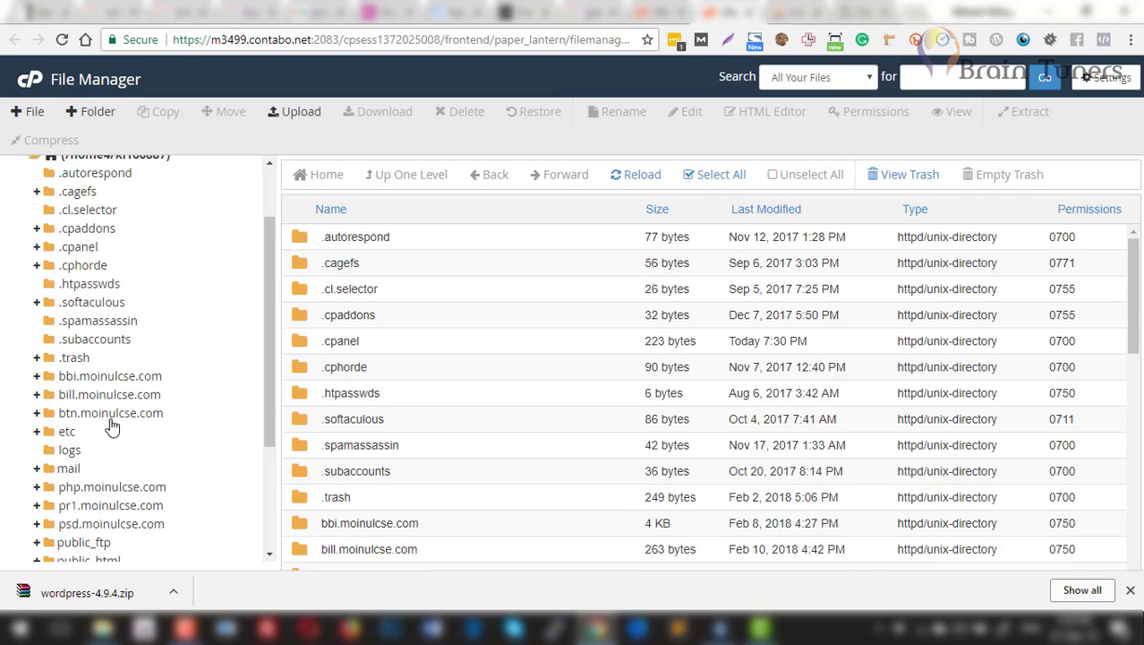
left_click(108, 416)
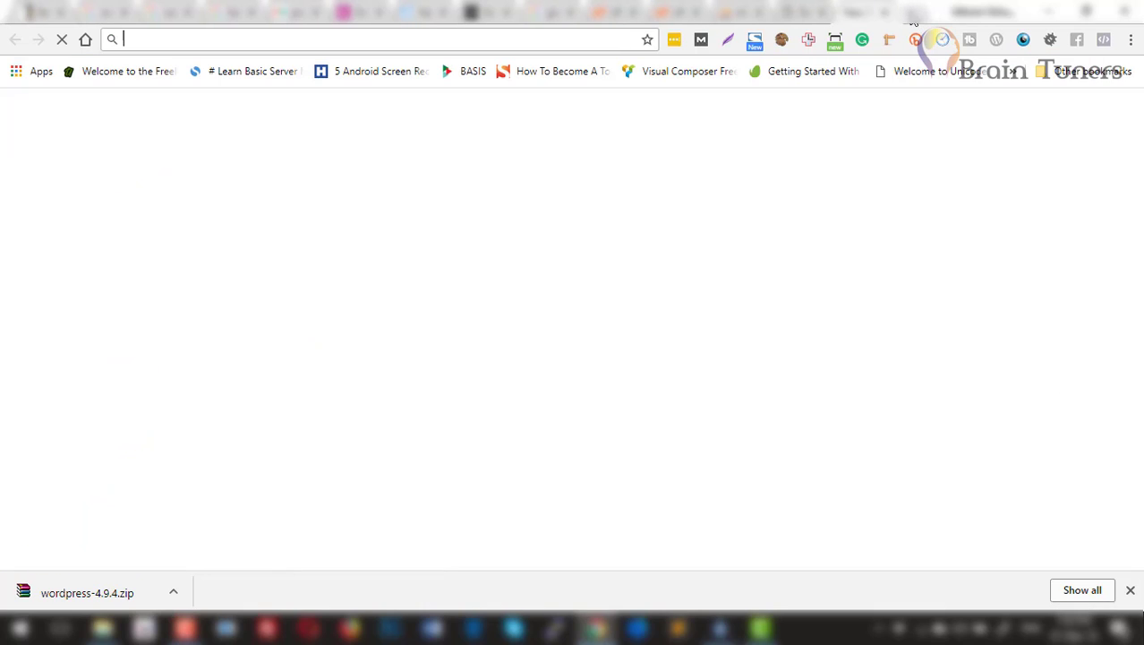
- Load the btn.moinulcse.com site in a new tab, then open the folder's Upload page
left_click(914, 20)
type("btn.")
key("Return")
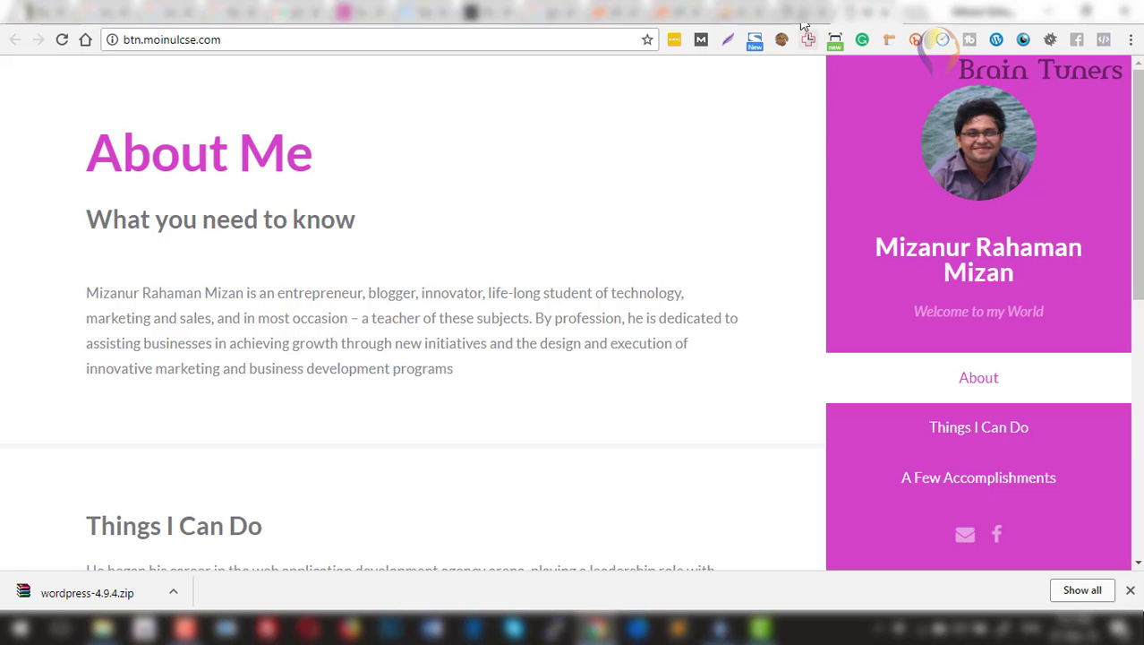
left_click(727, 14)
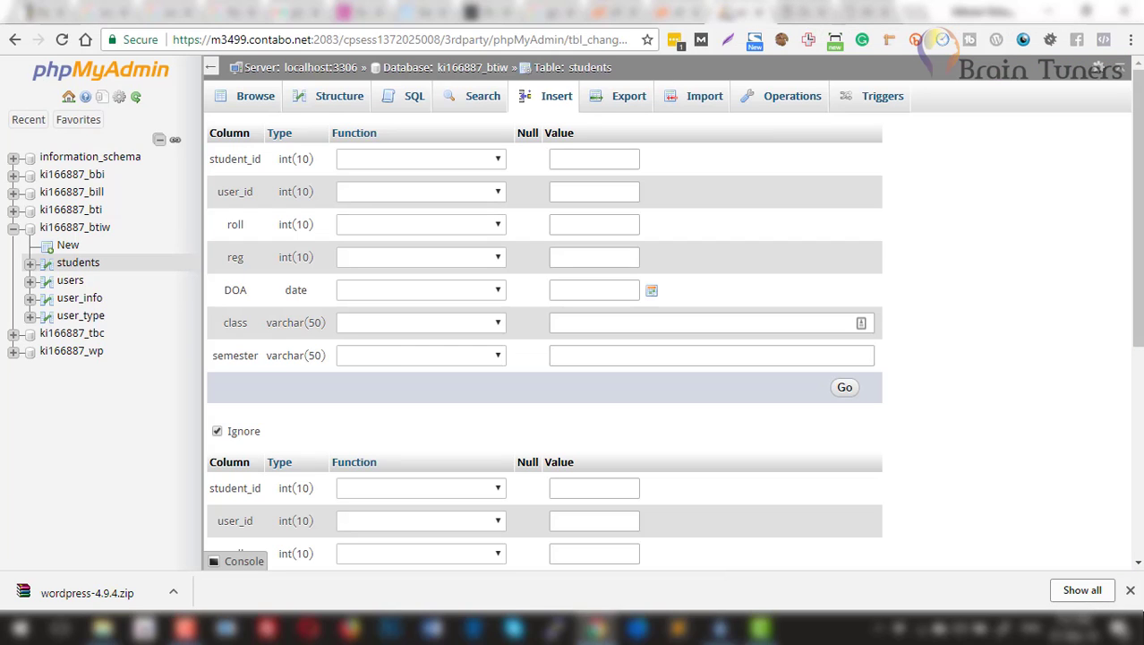
left_click(679, 14)
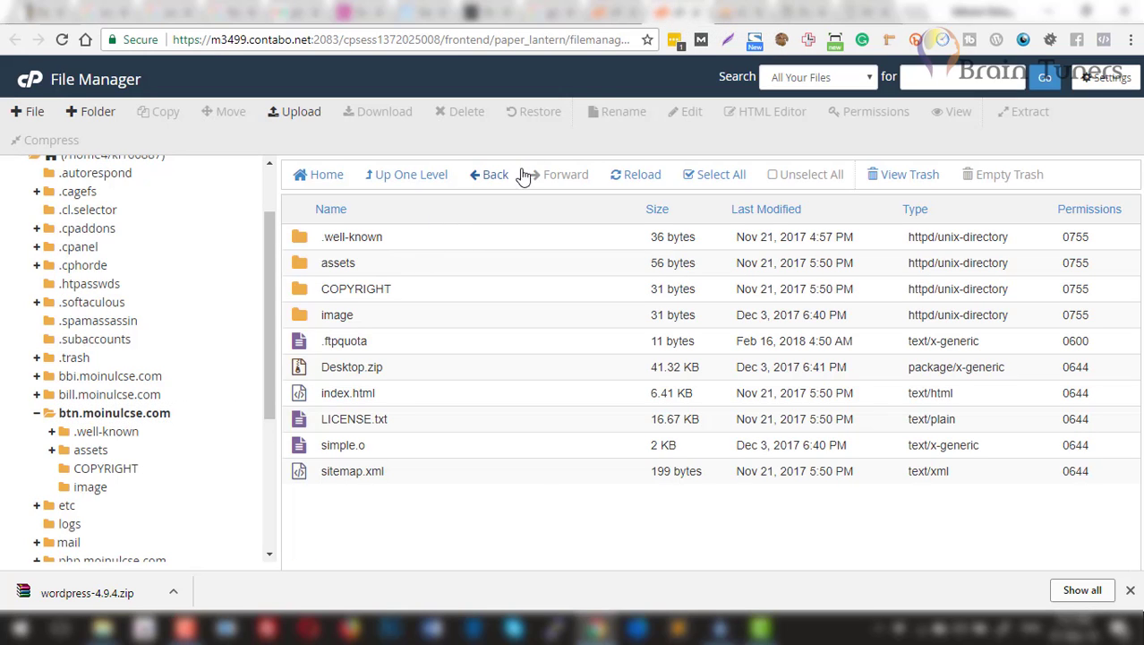
left_click(301, 111)
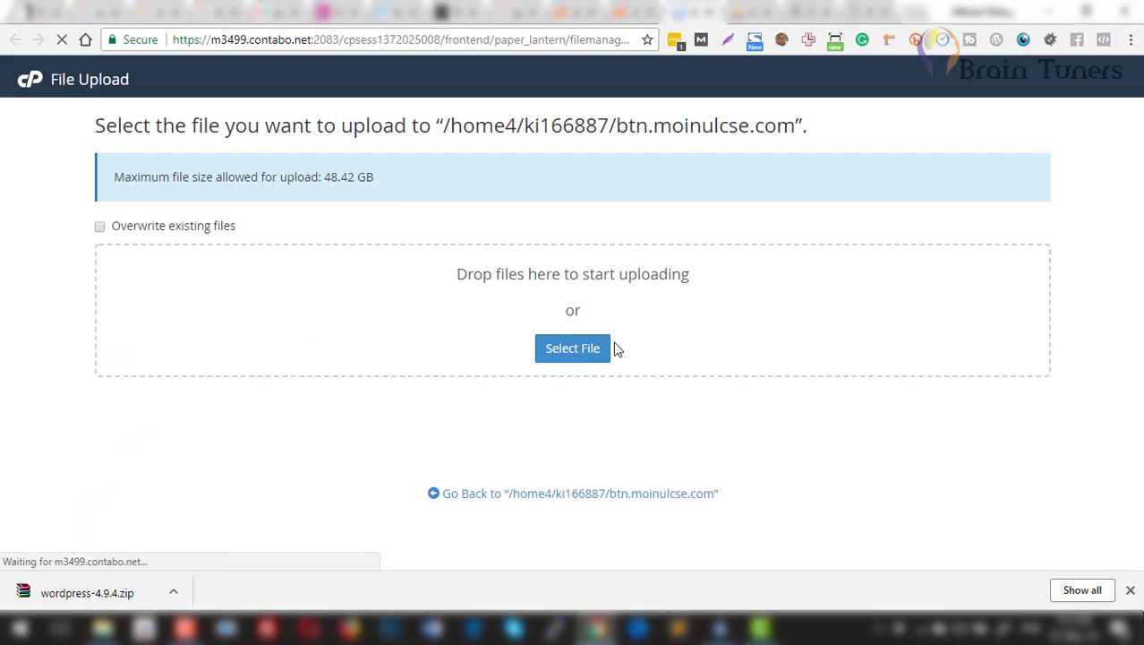
- Upload wordpress-4.9.4.zip (8.90 MB) from Downloads and return to the btn.moinulcse.com listing
left_click(587, 353)
double_click(190, 131)
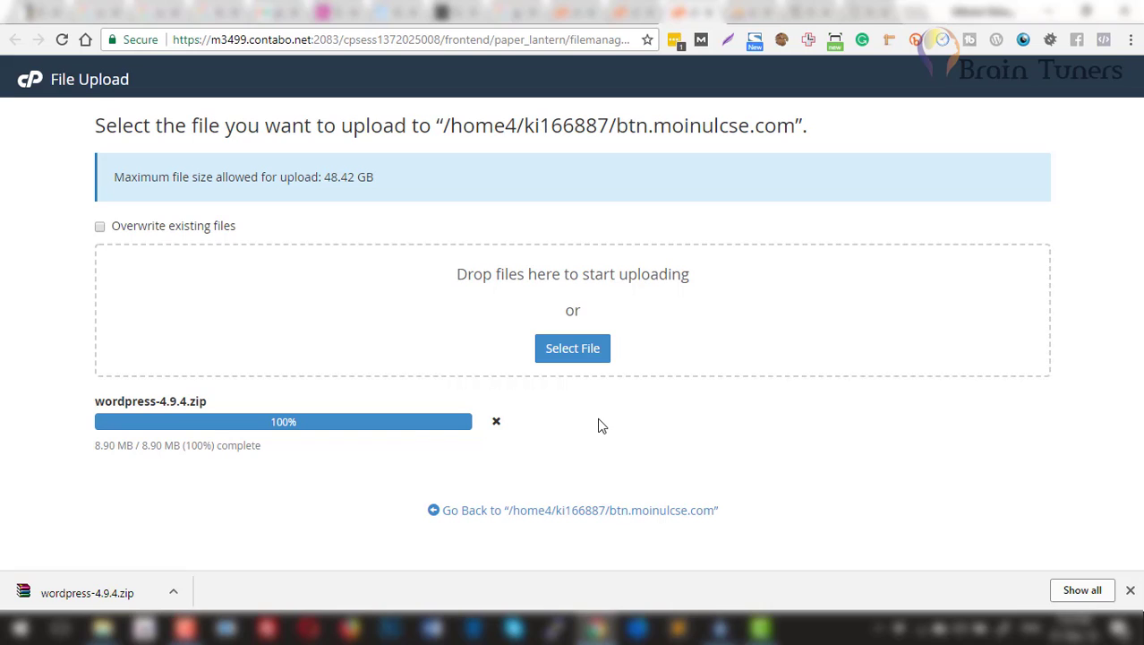
left_click(585, 510)
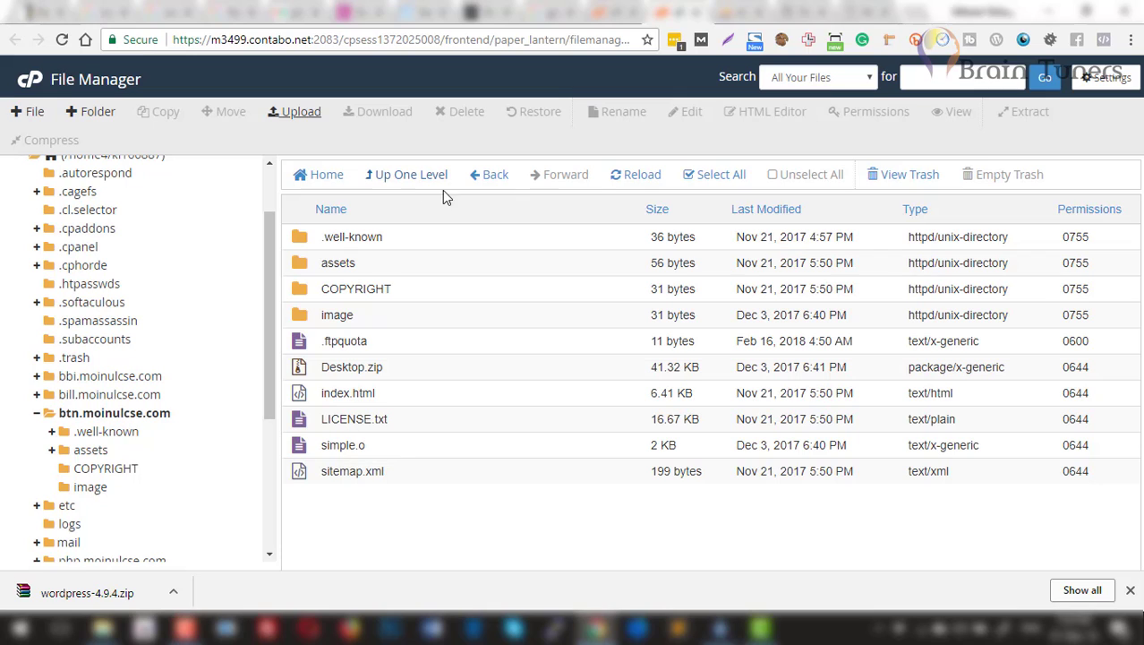
- Reload the listing and extract wordpress-4.9.4.zip into btn.moinulcse.com, creating the wordpress folder
left_click(637, 174)
left_click(652, 180)
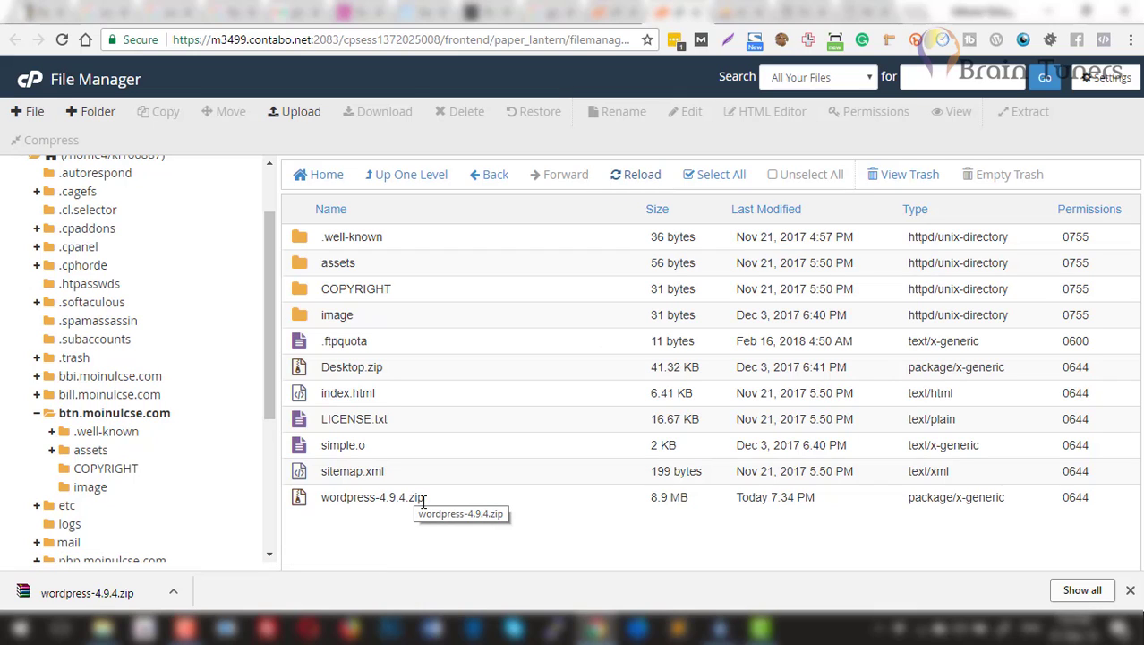
left_click(385, 498)
right_click(390, 499)
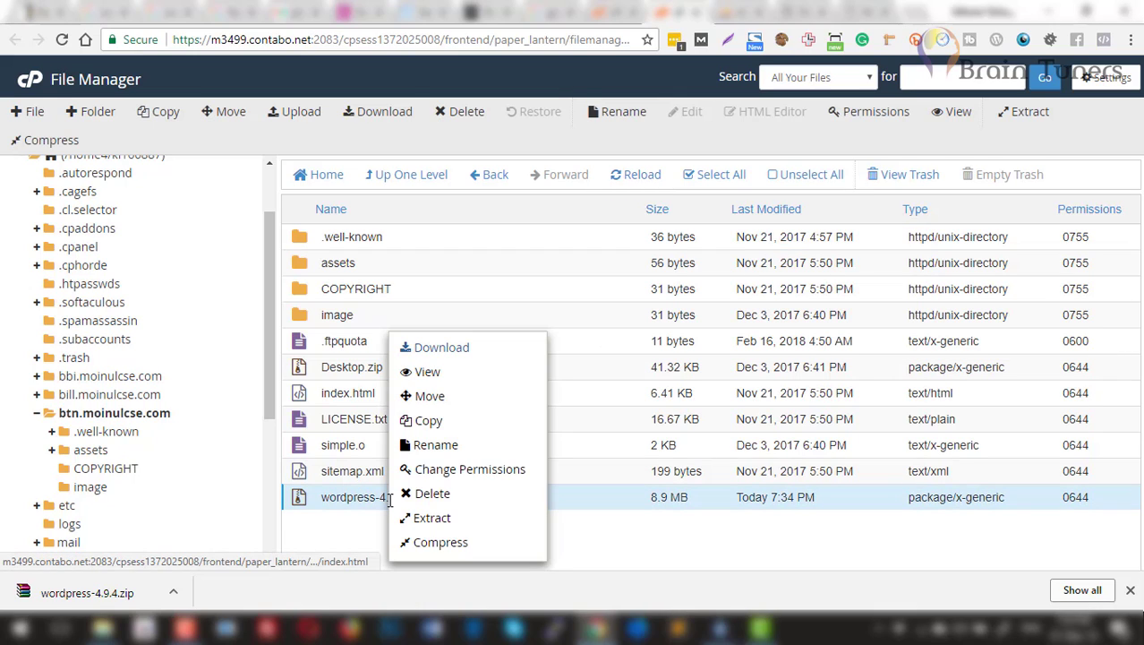
left_click(433, 519)
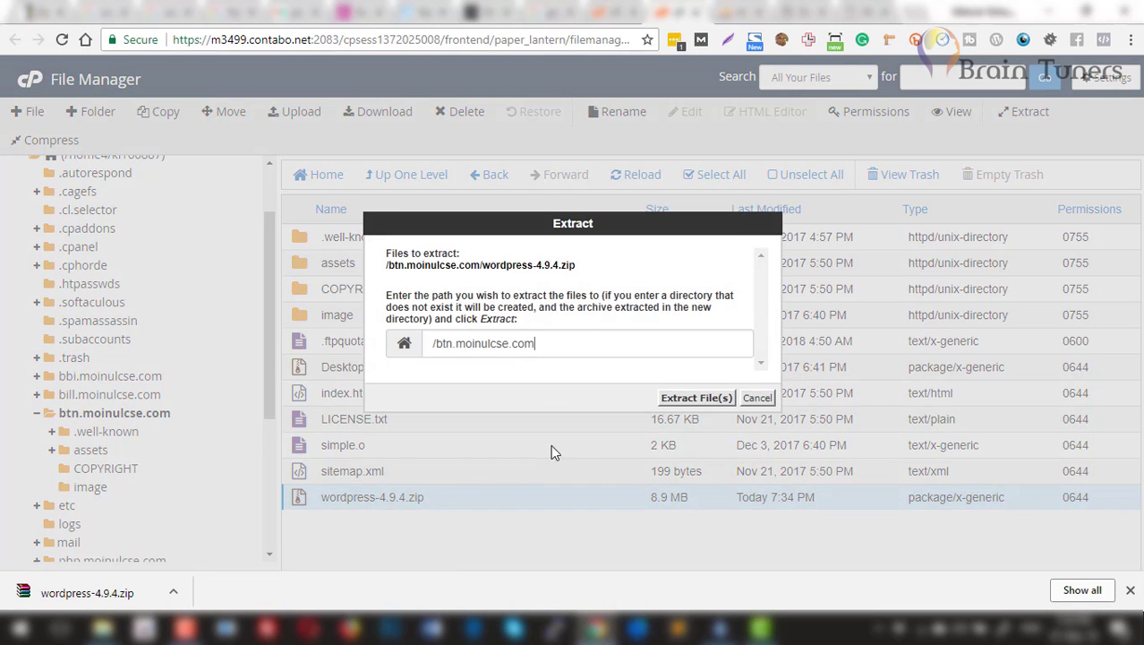
left_click(714, 401)
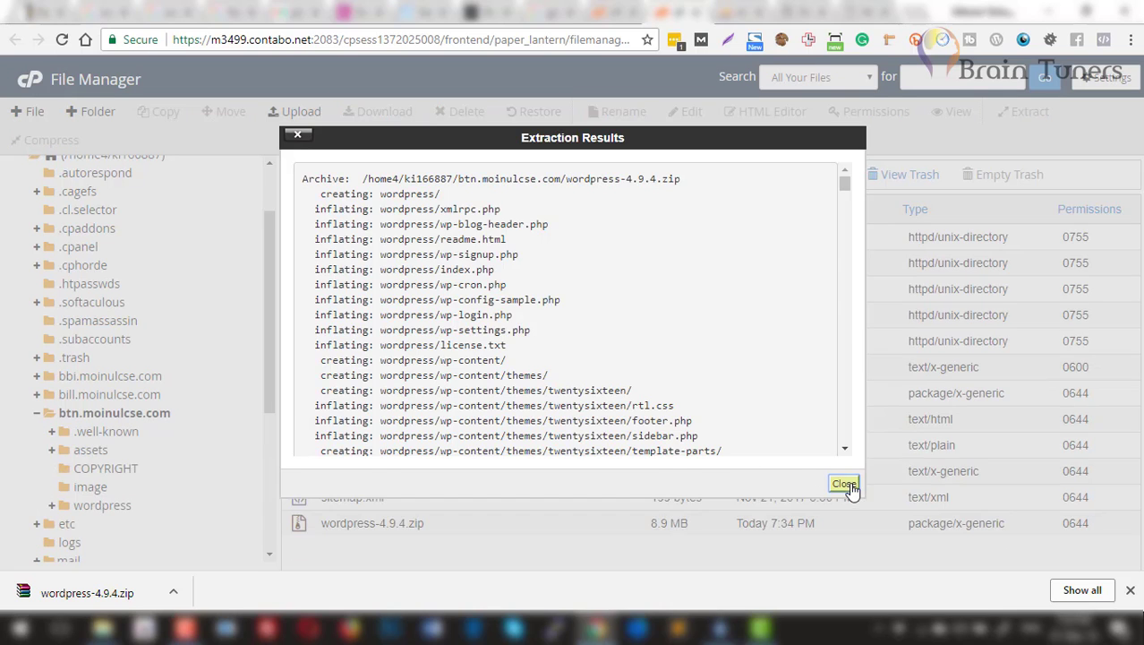
left_click(845, 483)
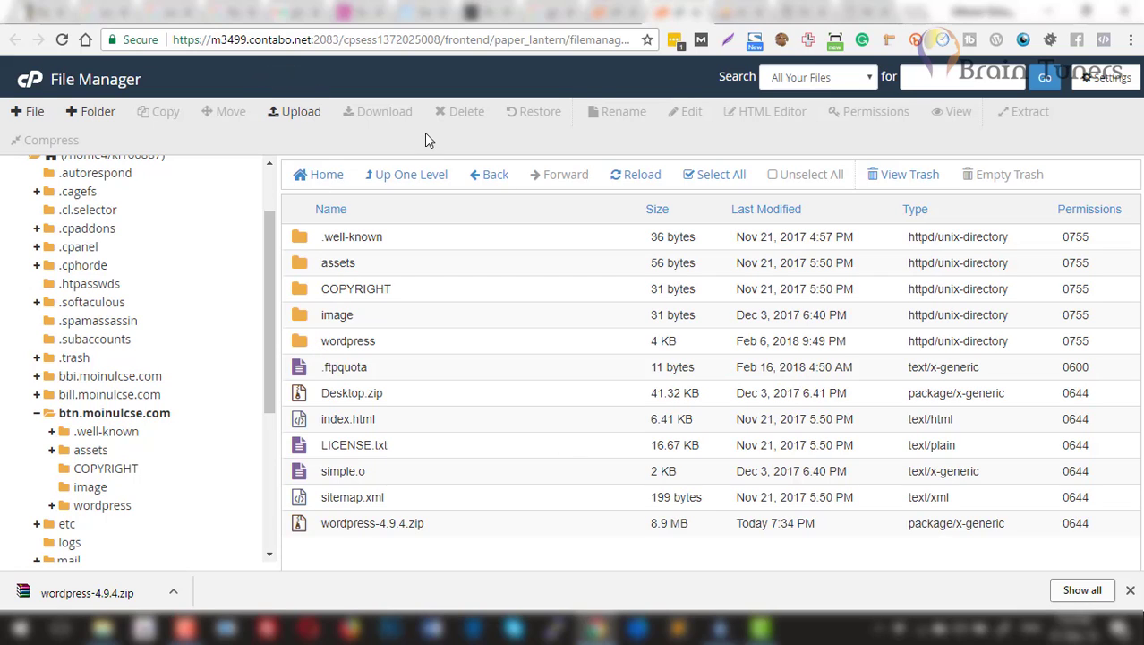
- Open the wordpress folder, select all its files, start a Move, then cancel it
double_click(306, 346)
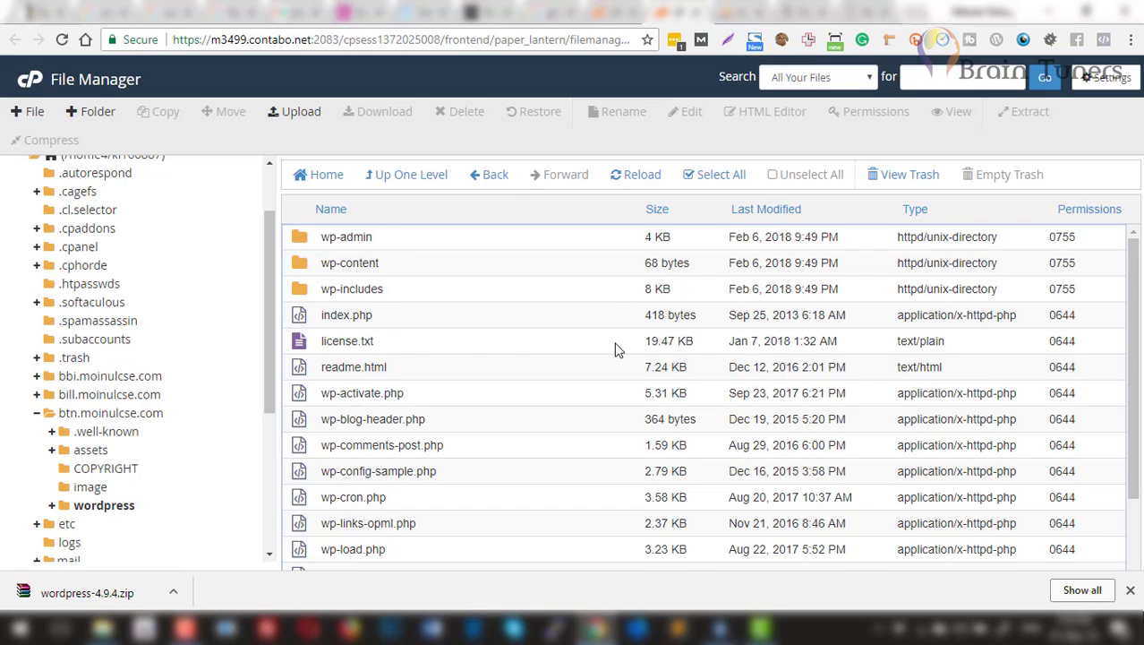
left_click(733, 176)
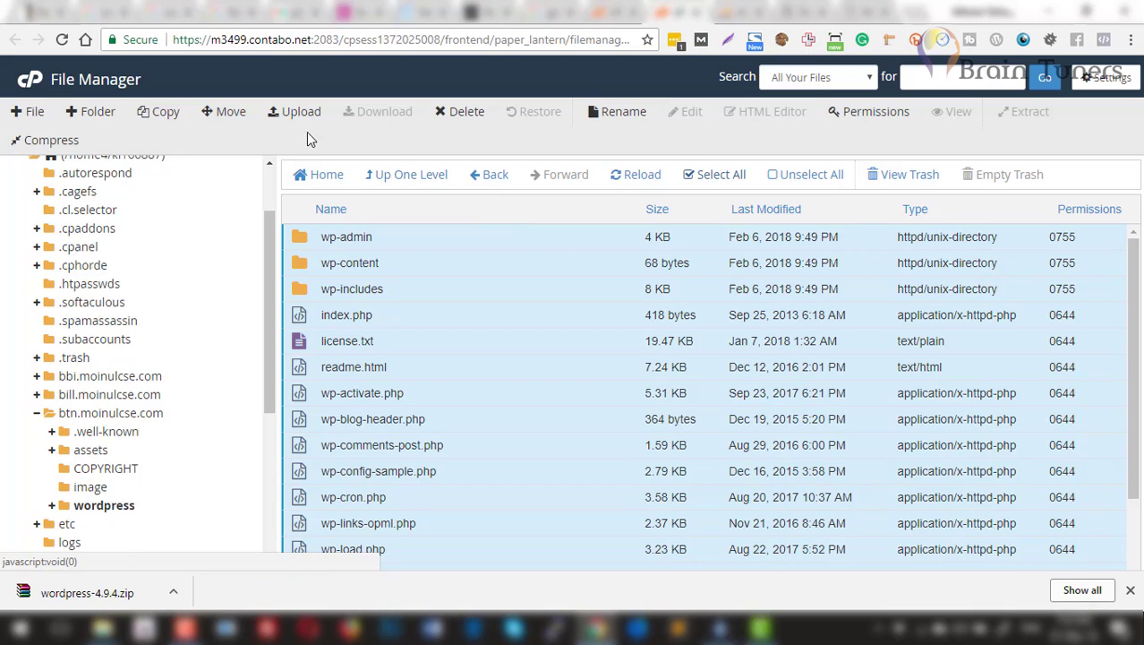
left_click(230, 113)
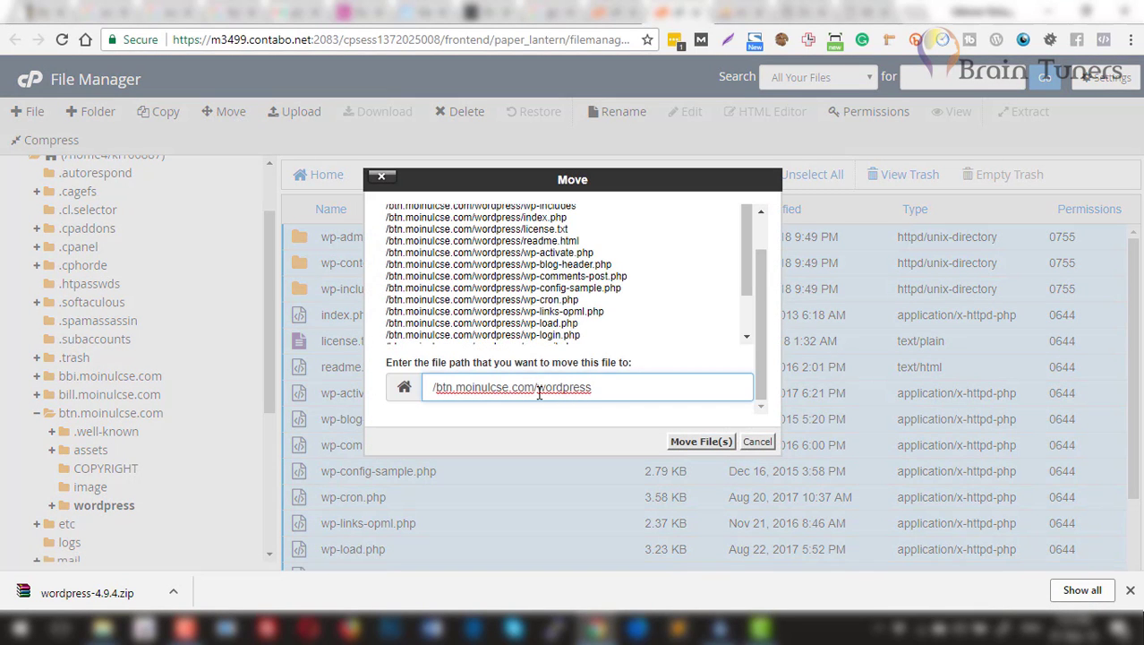
left_click_drag(540, 391, 694, 391)
key("BackSpace")
left_click(756, 444)
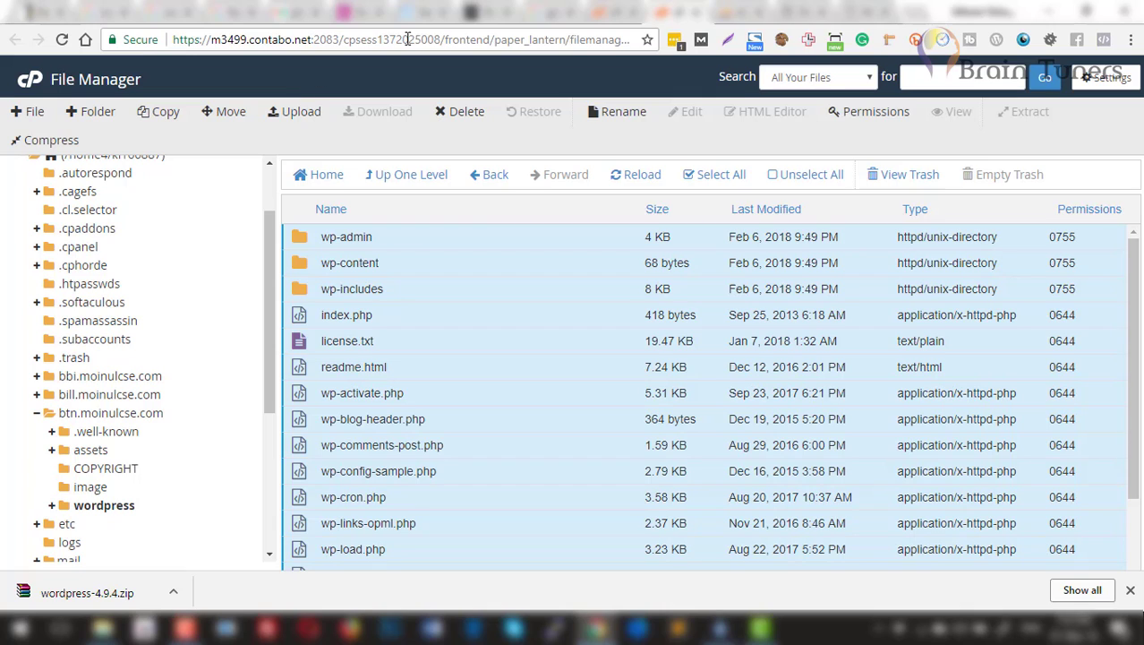
- Open btn.moinulcse.com/wordpress and continue setup in English (United States)
left_click(859, 16)
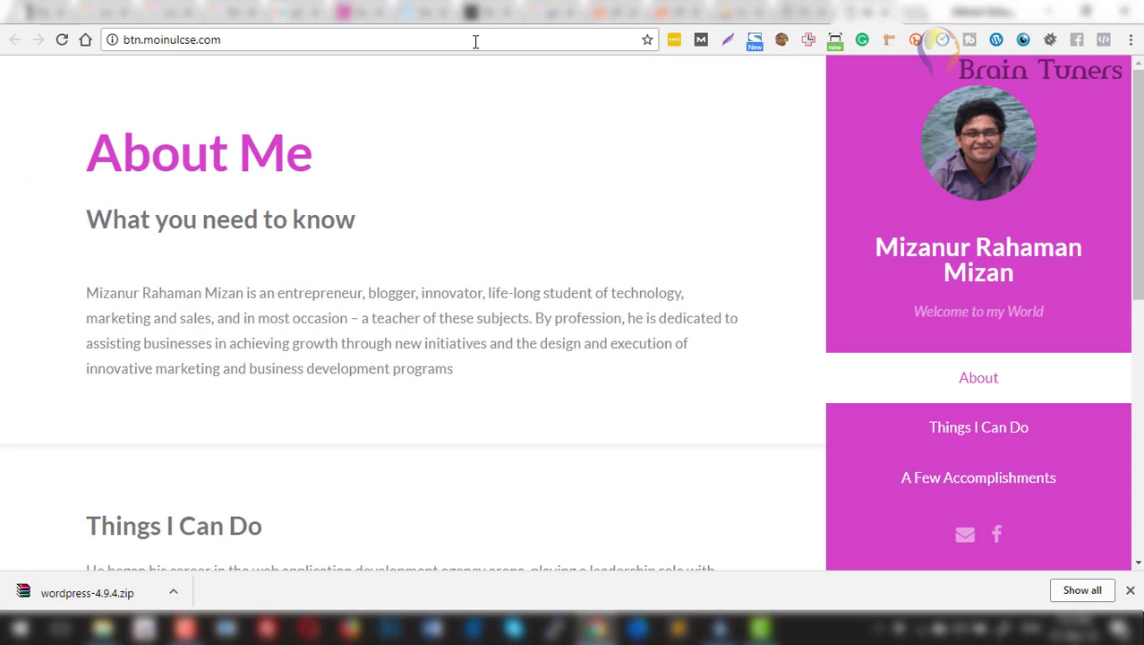
type("/wordpr")
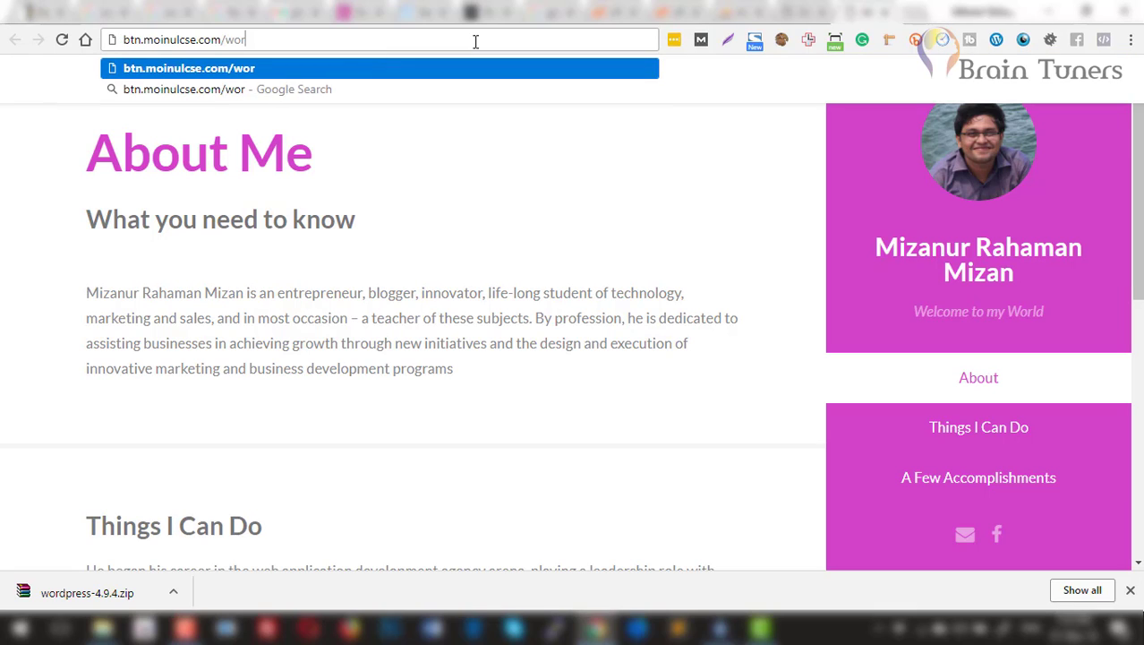
type("ess")
key("Return")
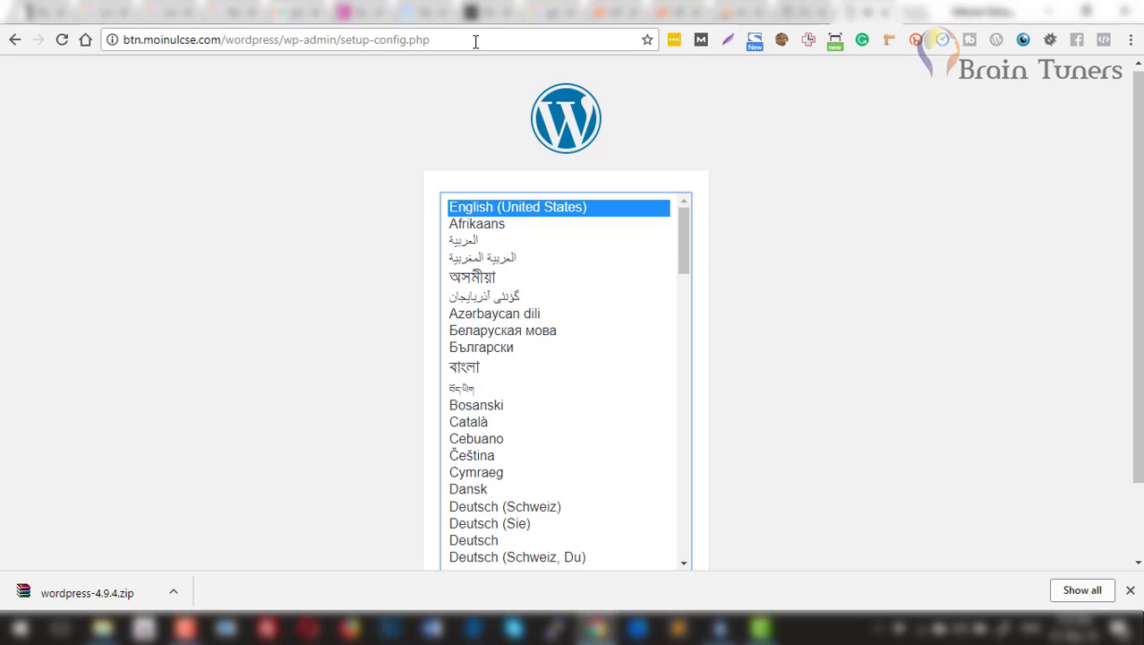
left_click(1130, 593)
scroll(807, 468, "down", 1)
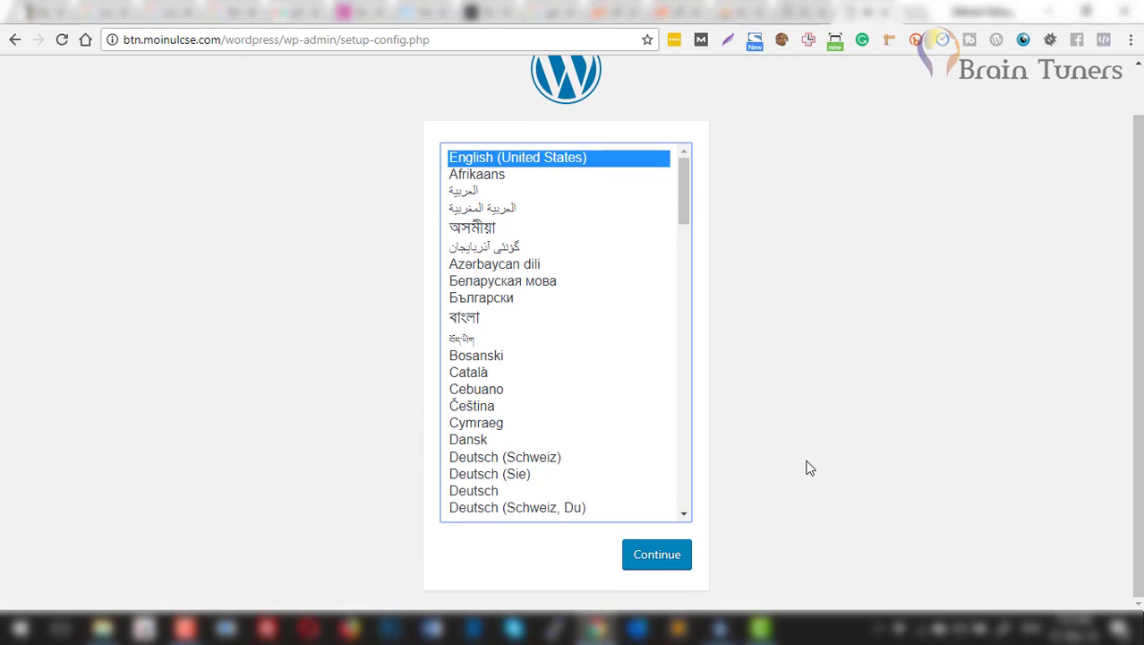
left_click(677, 556)
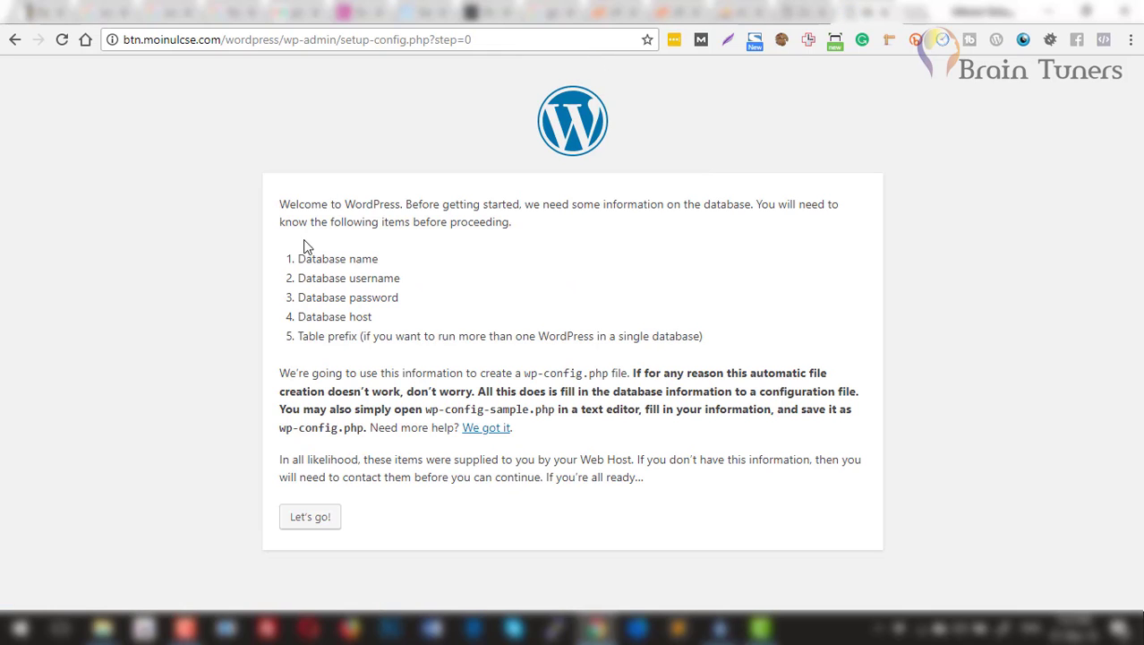
- Highlight the required database name, username, password, host and prefix items, then choose Let's go
left_click_drag(298, 258, 501, 265)
left_click_drag(298, 279, 554, 285)
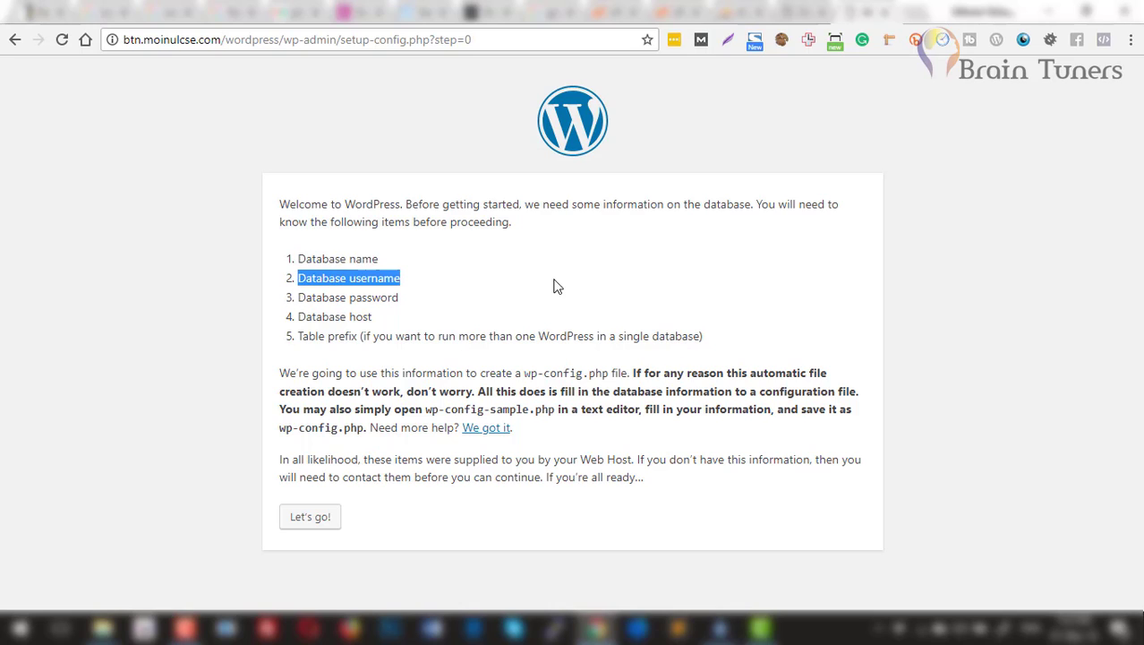
left_click_drag(340, 296, 461, 301)
left_click_drag(298, 317, 584, 340)
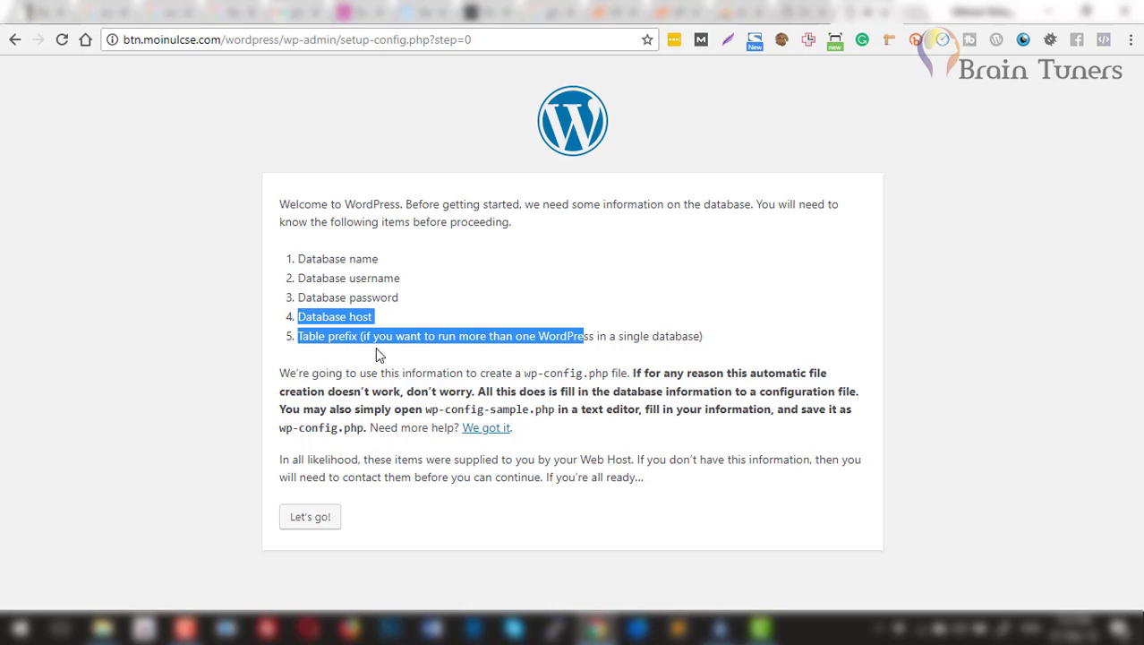
left_click(623, 282)
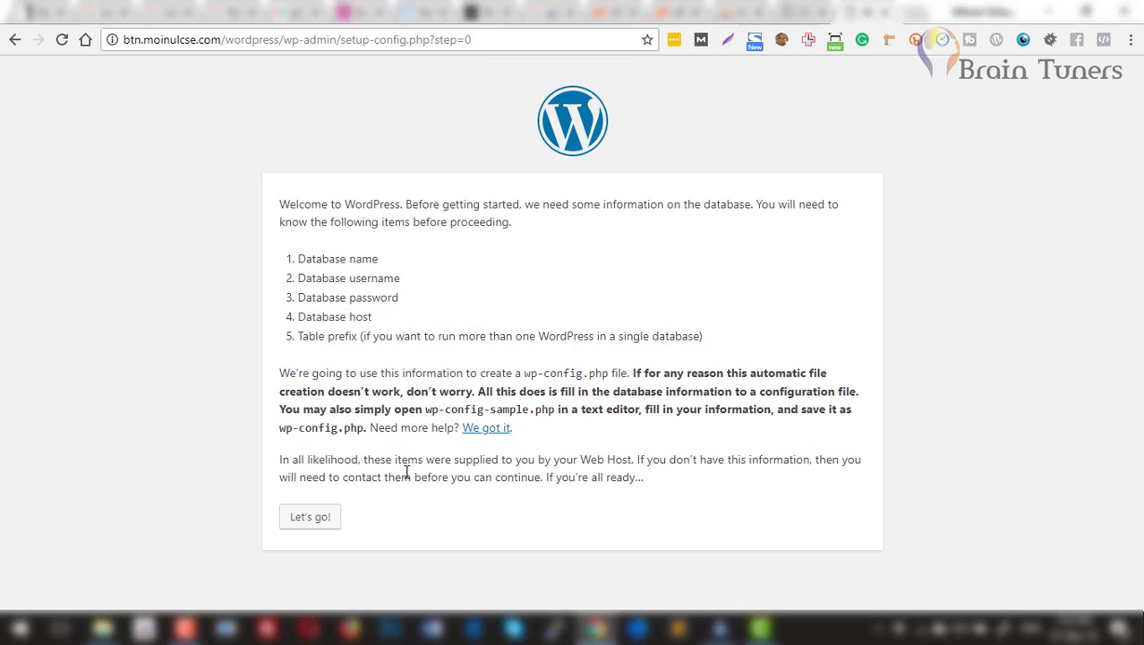
left_click(321, 526)
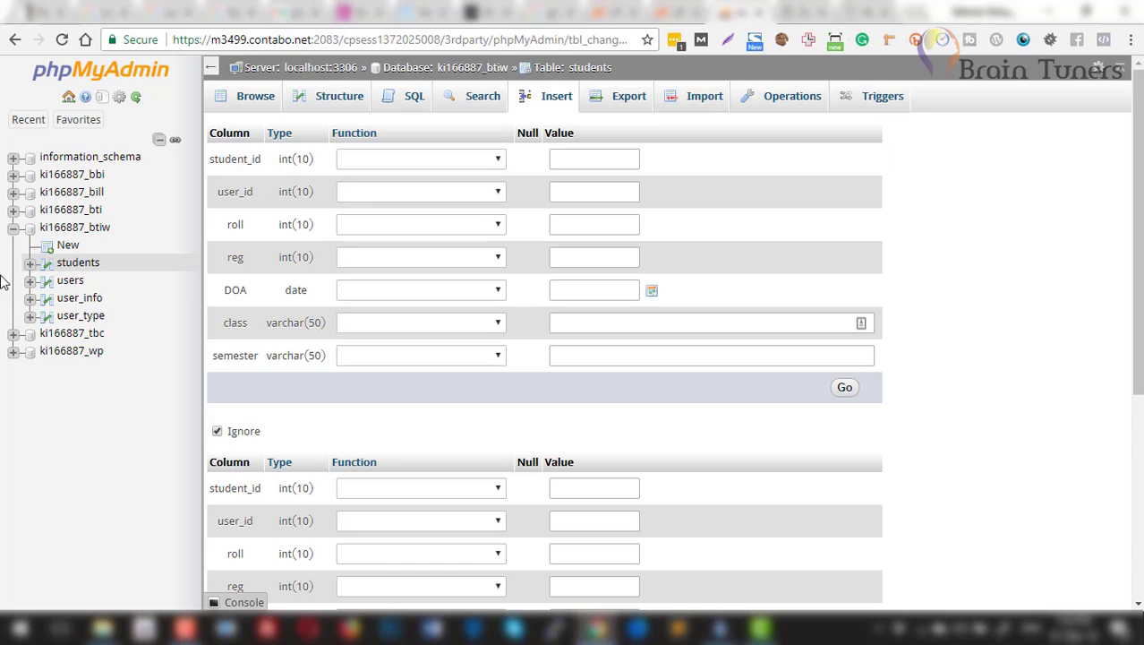
- Select the BTI database name in phpMyAdmin's navigation tree to copy it
double_click(107, 210)
key("ctrl+c")
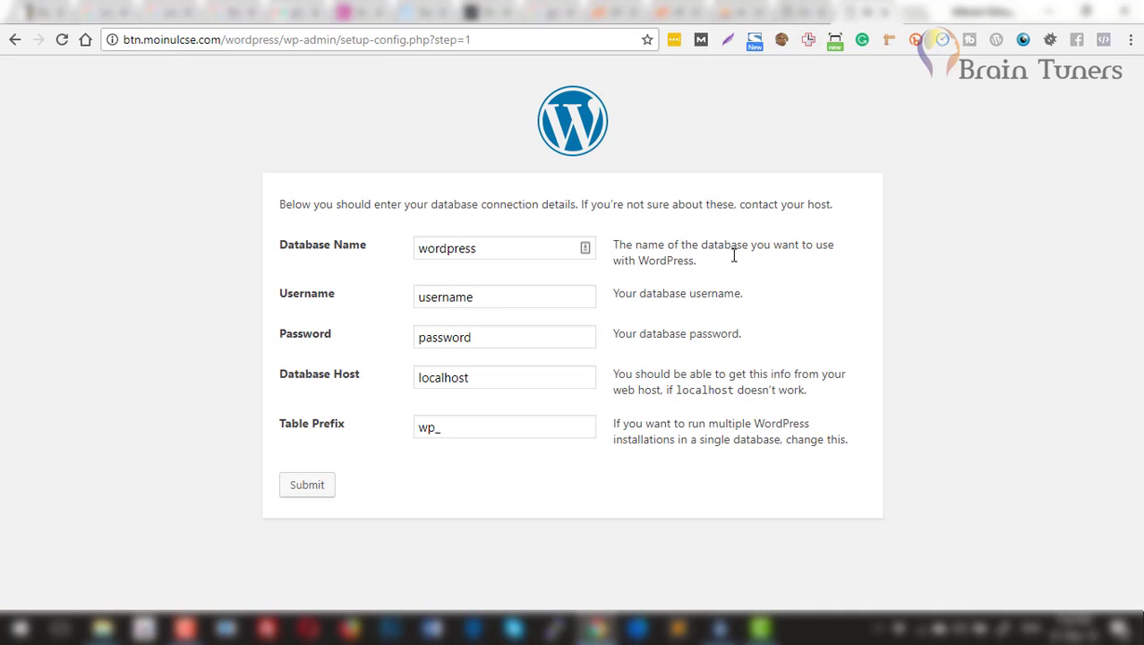
- Paste the copied database name into Database Name and Username, and type the database password
left_click_drag(582, 249, 255, 261)
key("ctrl+v")
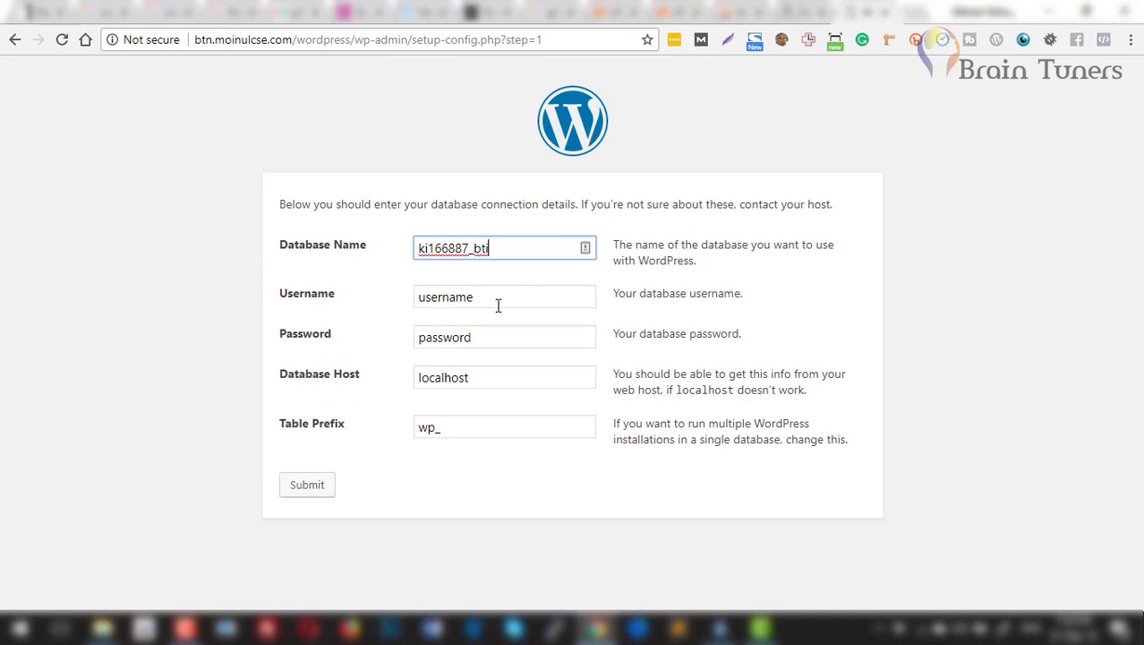
left_click_drag(498, 306, 276, 312)
key("ctrl+v")
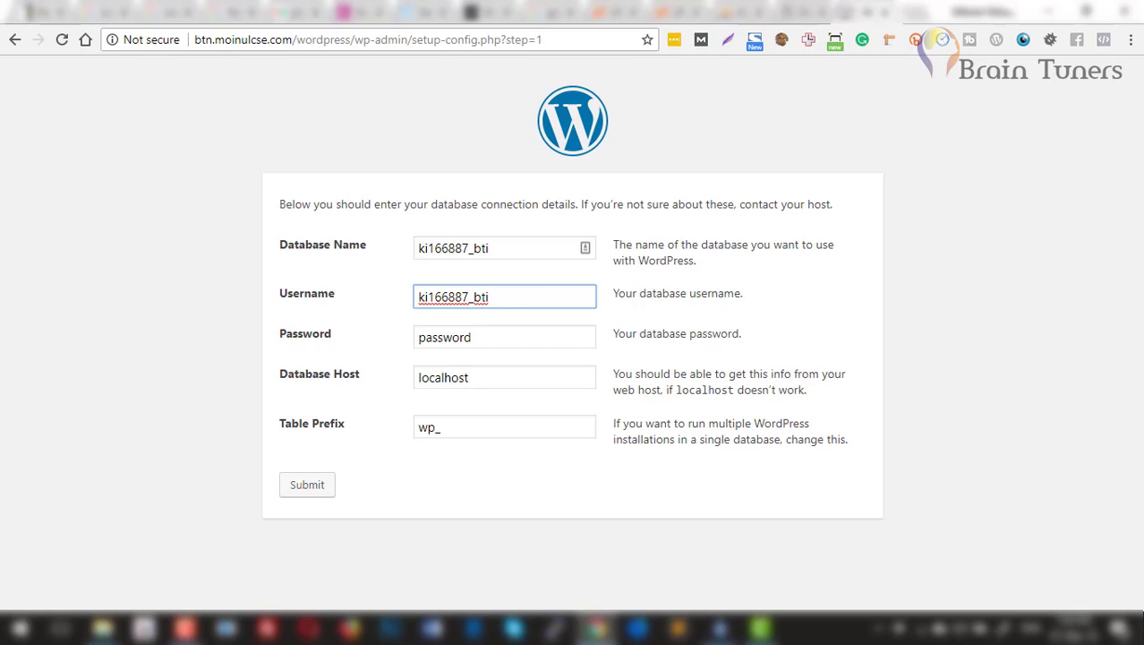
left_click_drag(493, 338, 92, 383)
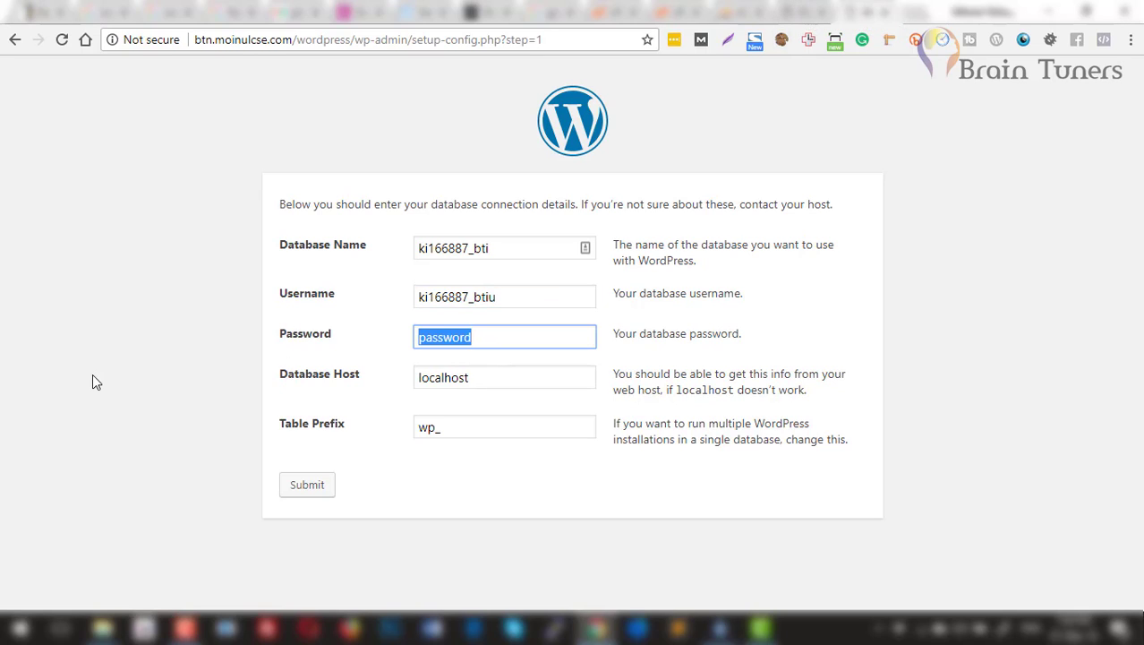
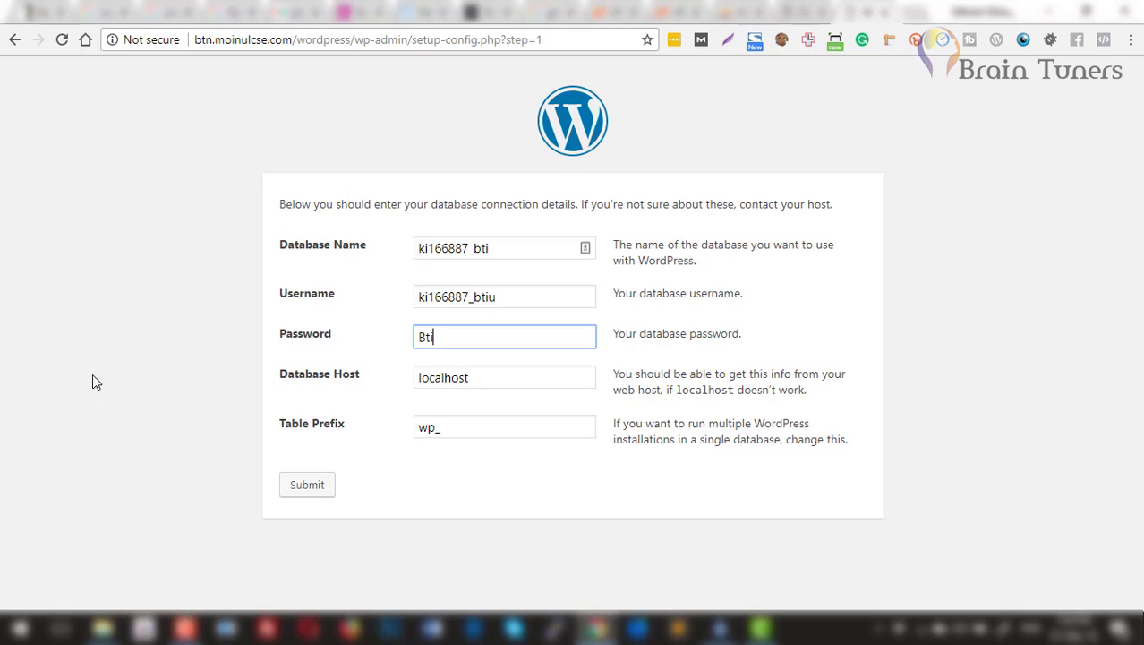
left_click(511, 383)
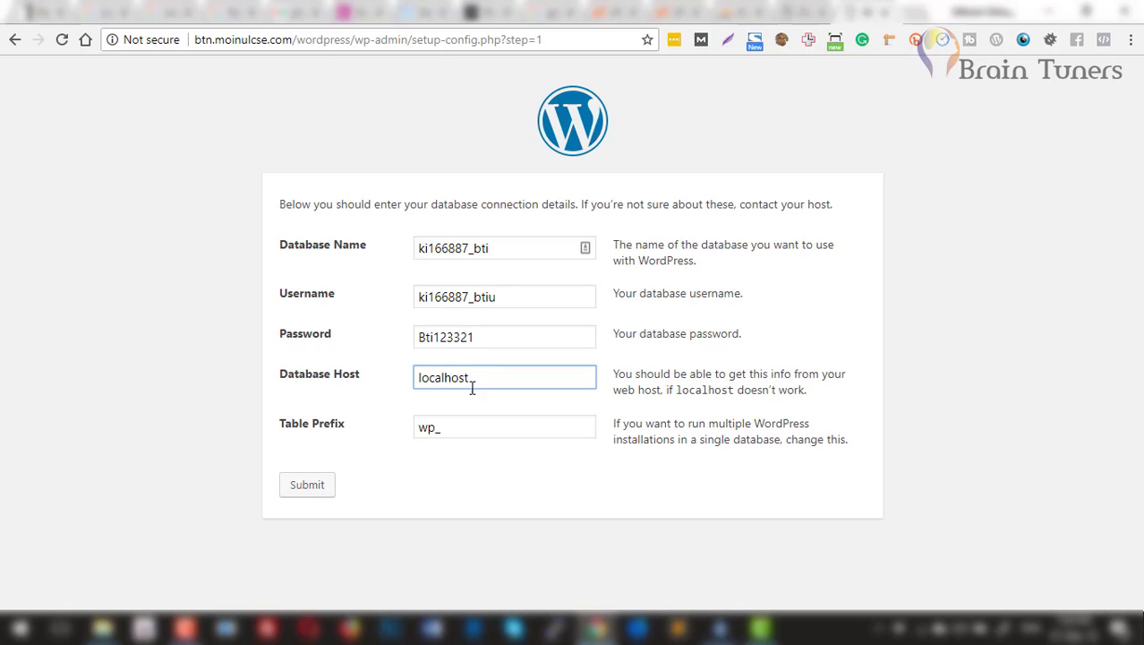
- Replace the wp_ table prefix with my_ and submit the connection details
double_click(426, 427)
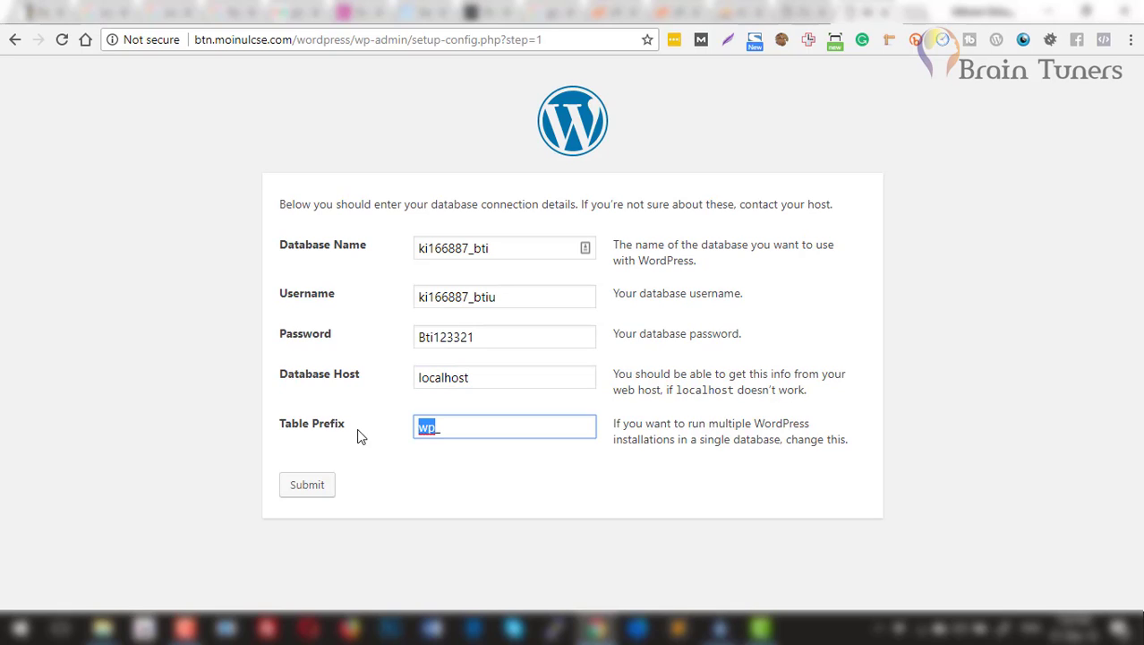
left_click(480, 425)
type("options")
key("Home")
key("Right")
key("Right")
key("Right")
key("Home")
key("shift+Right")
key("shift+Right")
key("shift+Right")
key("shift+Right")
key("shift+Right")
key("shift+Right")
key("shift+Right")
key("shift+Right")
key("shift+Right")
key("shift+Right")
key("BackSpace")
type("my-")
key("BackSpace")
type("_")
left_click(288, 482)
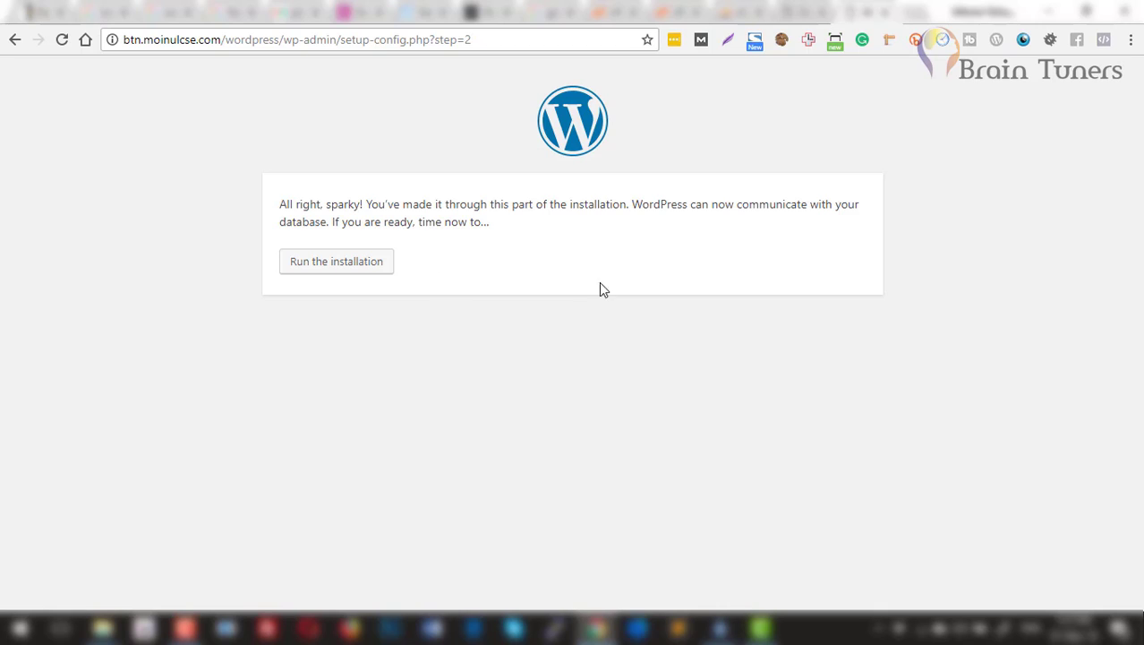
- Run the installation and enter Site Title BTI with an admin username and password
left_click(300, 267)
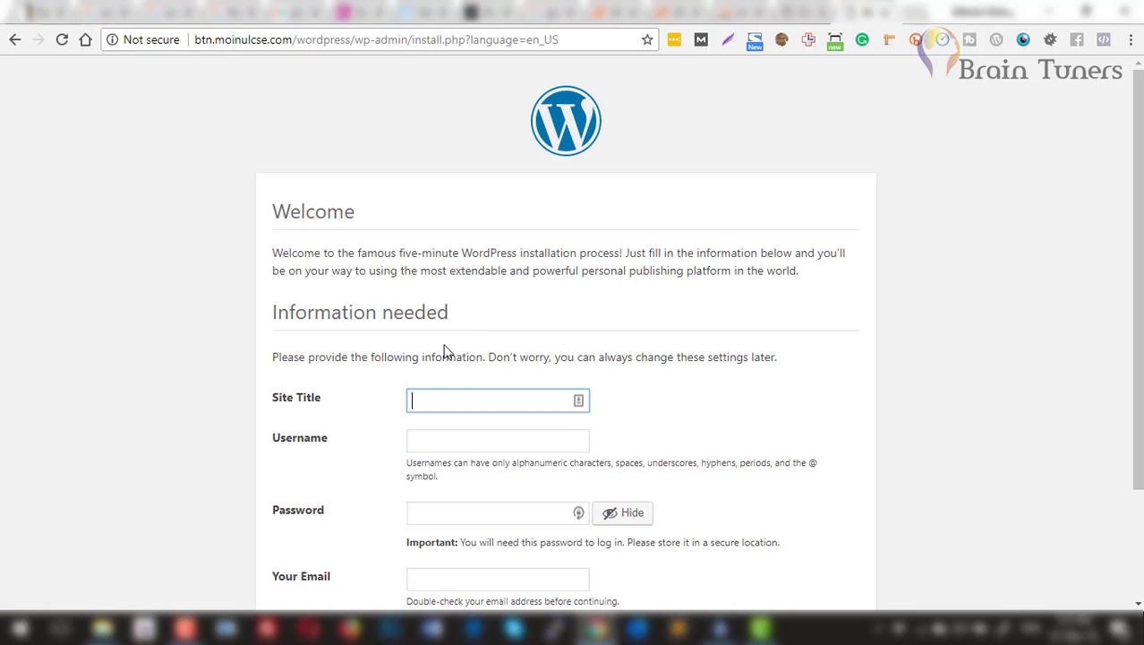
type("BTI")
key("Tab")
type("a")
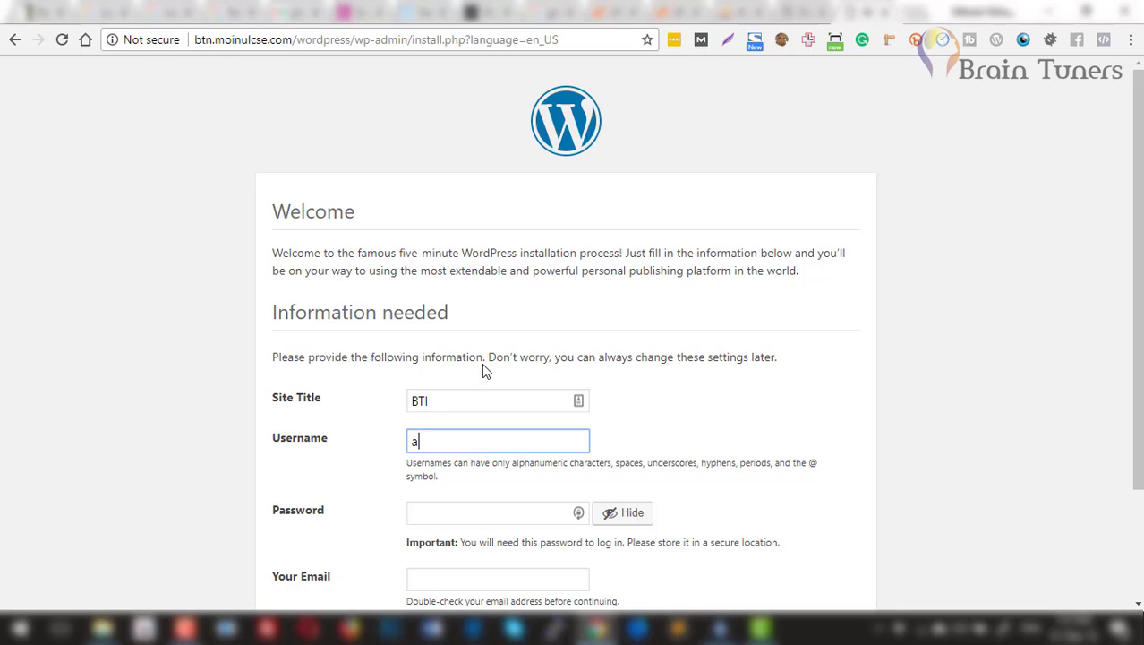
key("BackSpace")
type("mizan")
key("Tab")
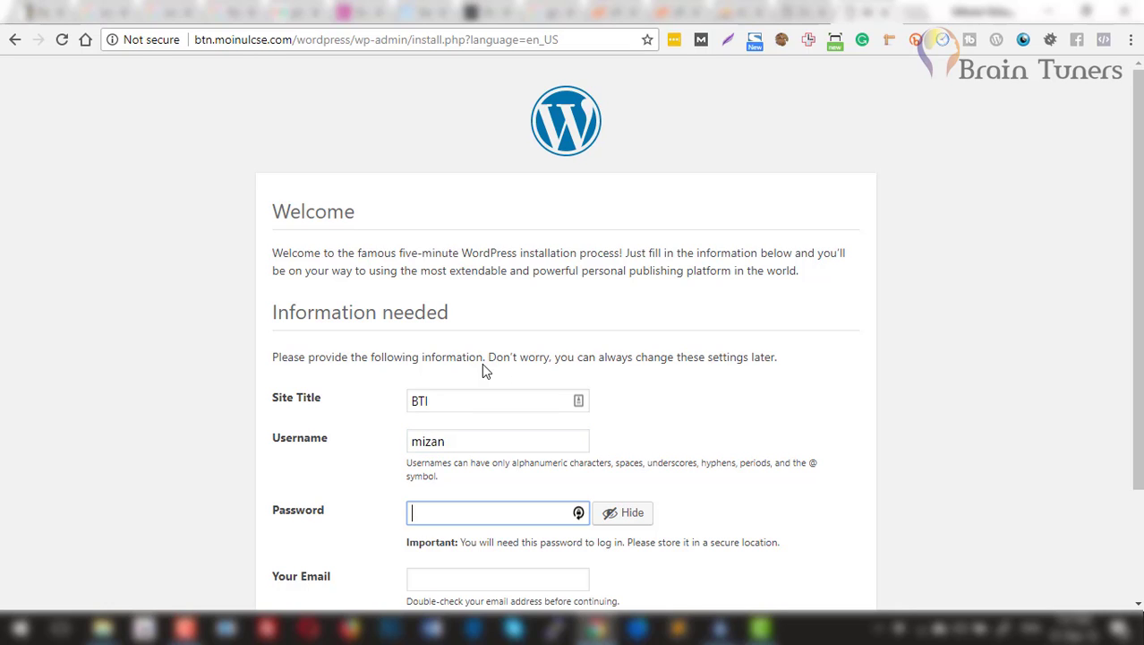
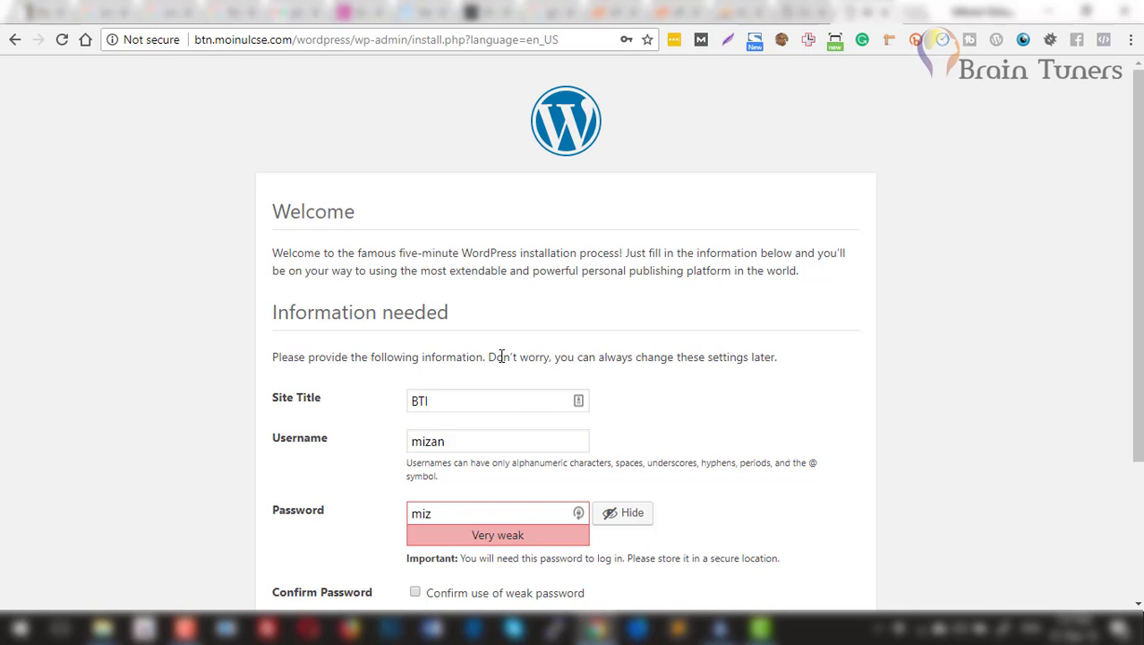
left_click(456, 513)
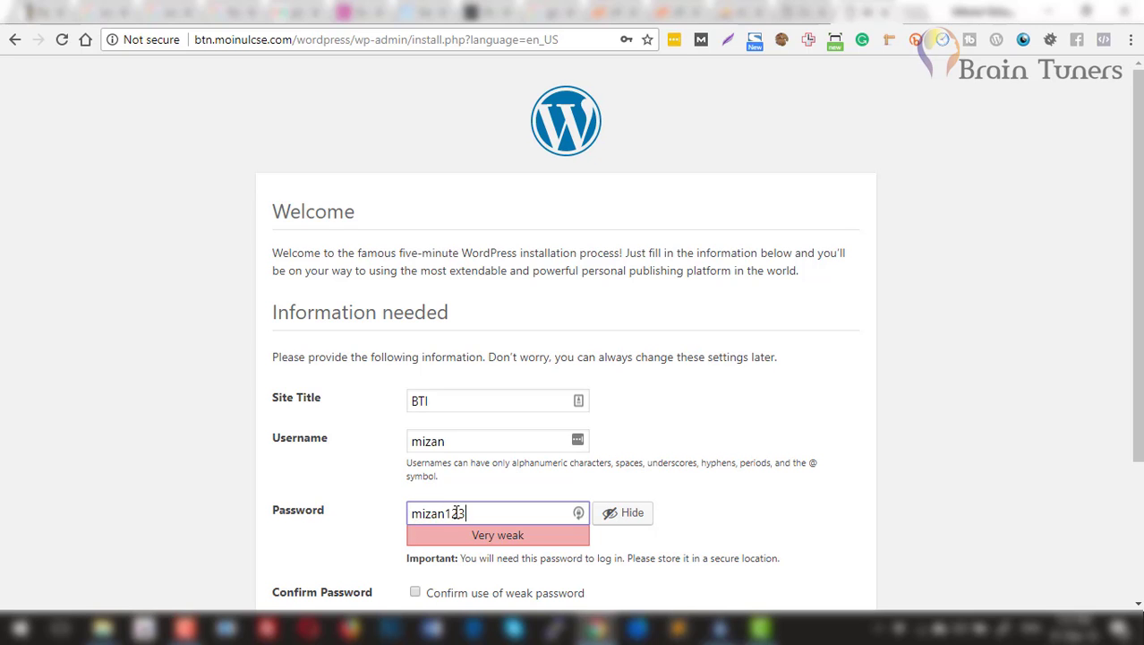
scroll(456, 512, "down", 2)
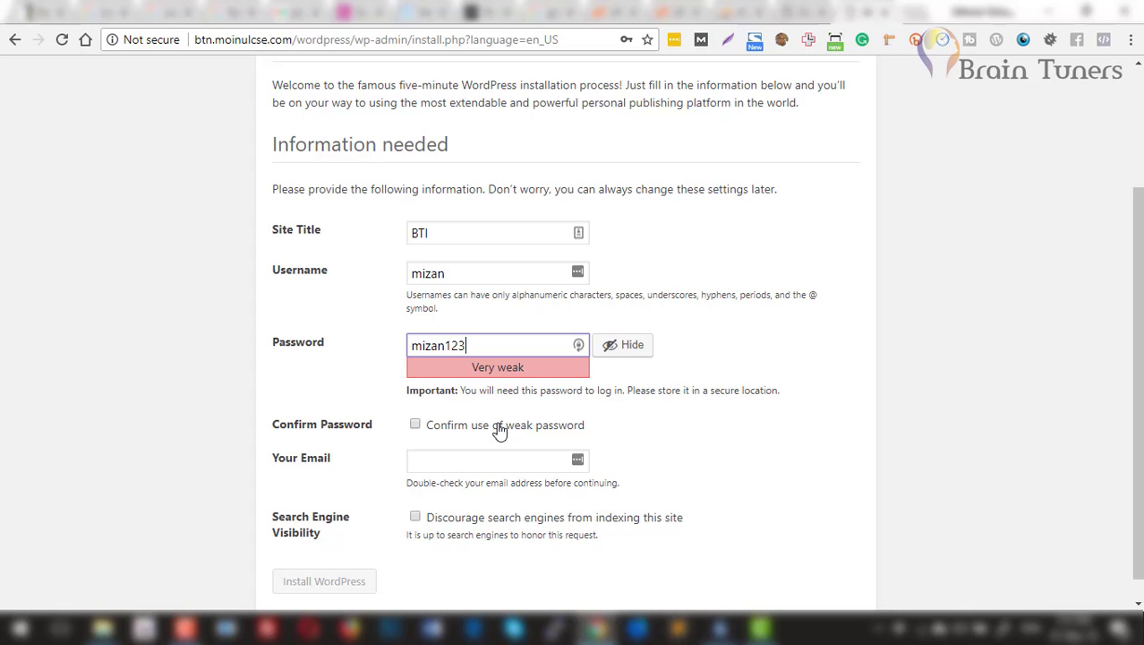
- Confirm the weak password, fill in the admin e-mail, and tick Discourage search engines
left_click(500, 427)
left_click(467, 459)
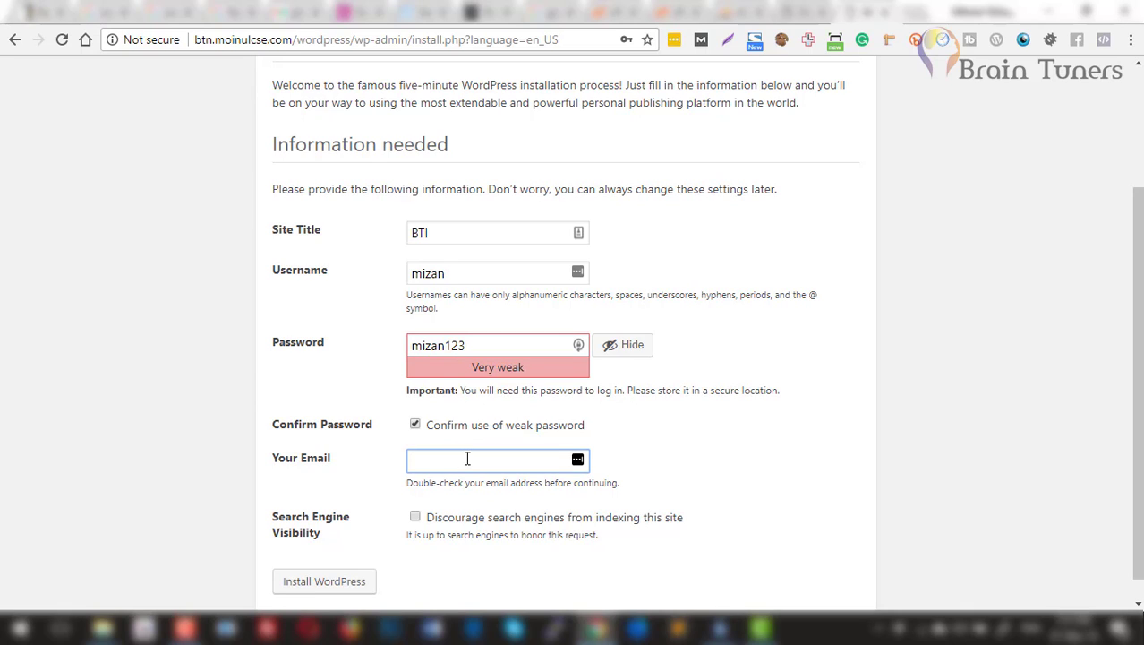
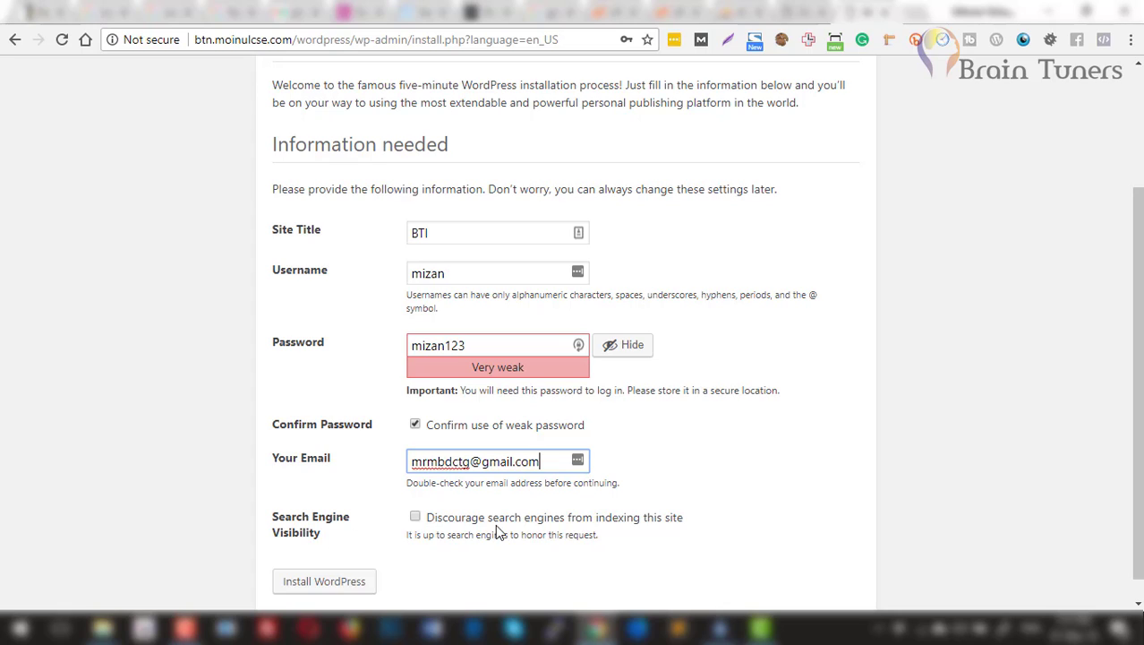
left_click(414, 518)
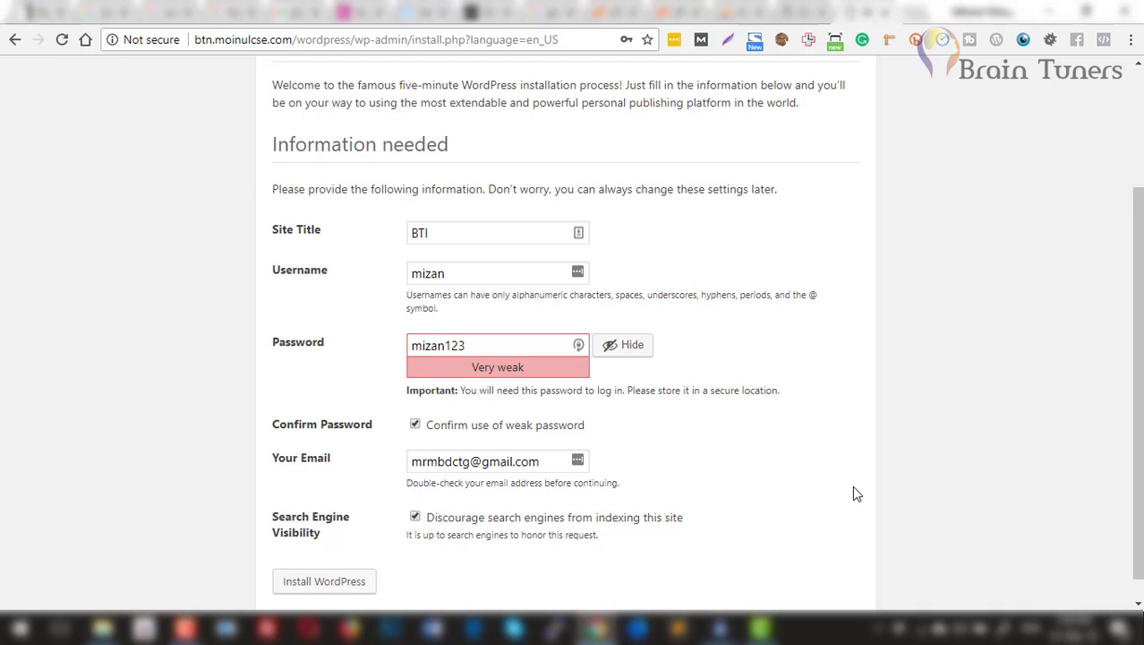
scroll(651, 498, "down", 1)
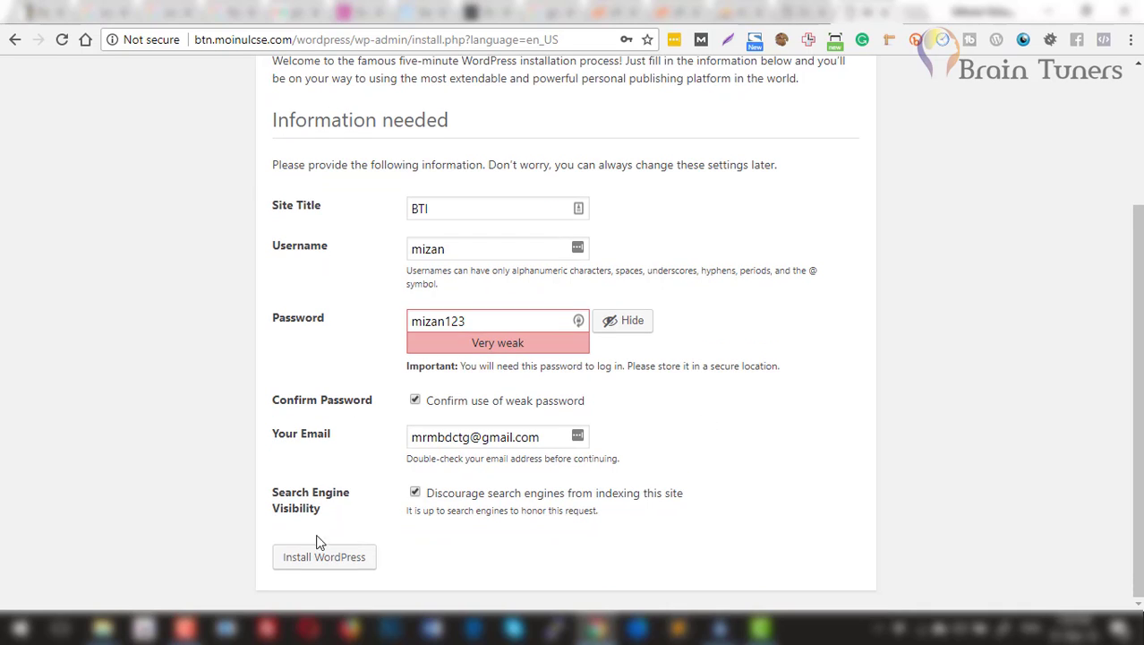
- Run the WordPress install, decline saving the password, then go from Success to the login page
left_click(326, 562)
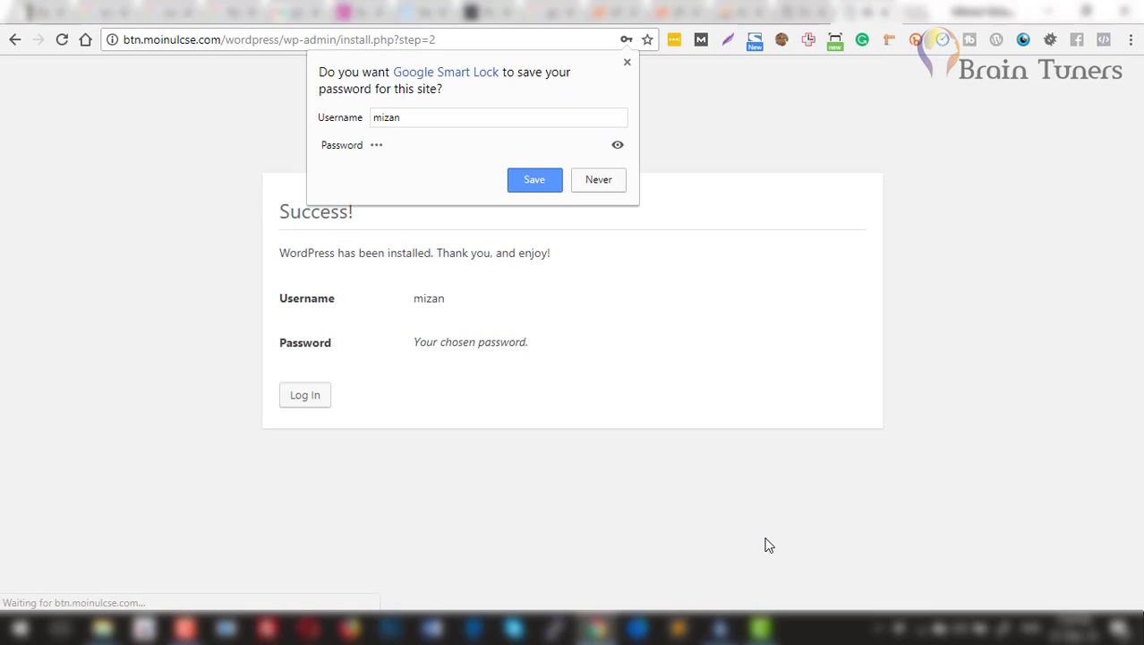
left_click(595, 179)
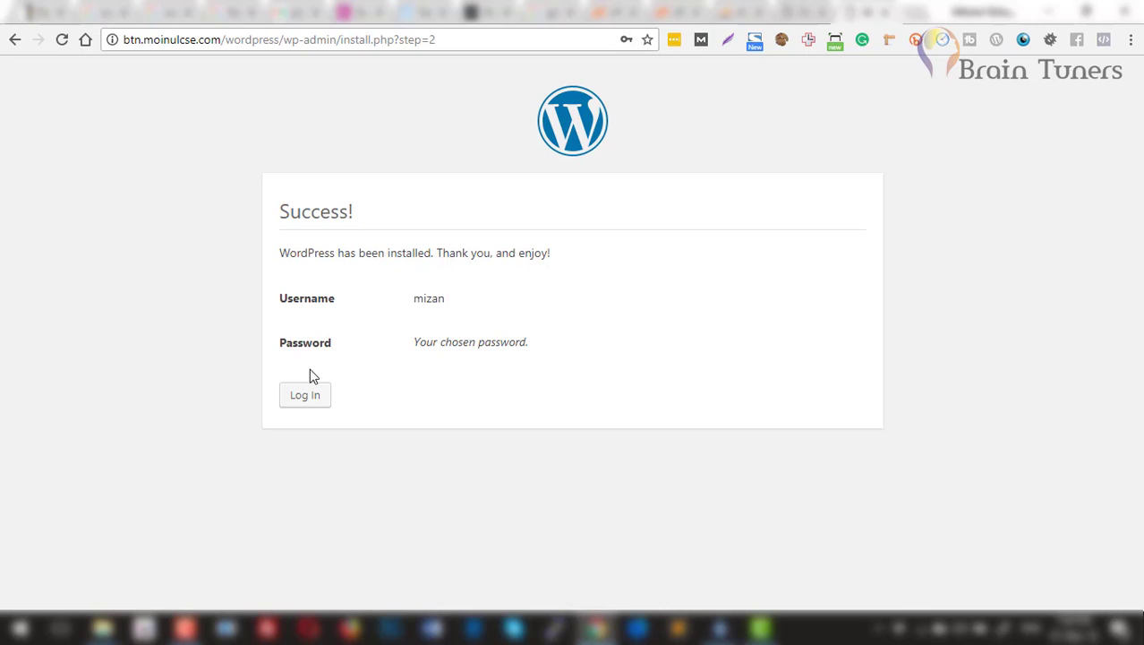
left_click(305, 398)
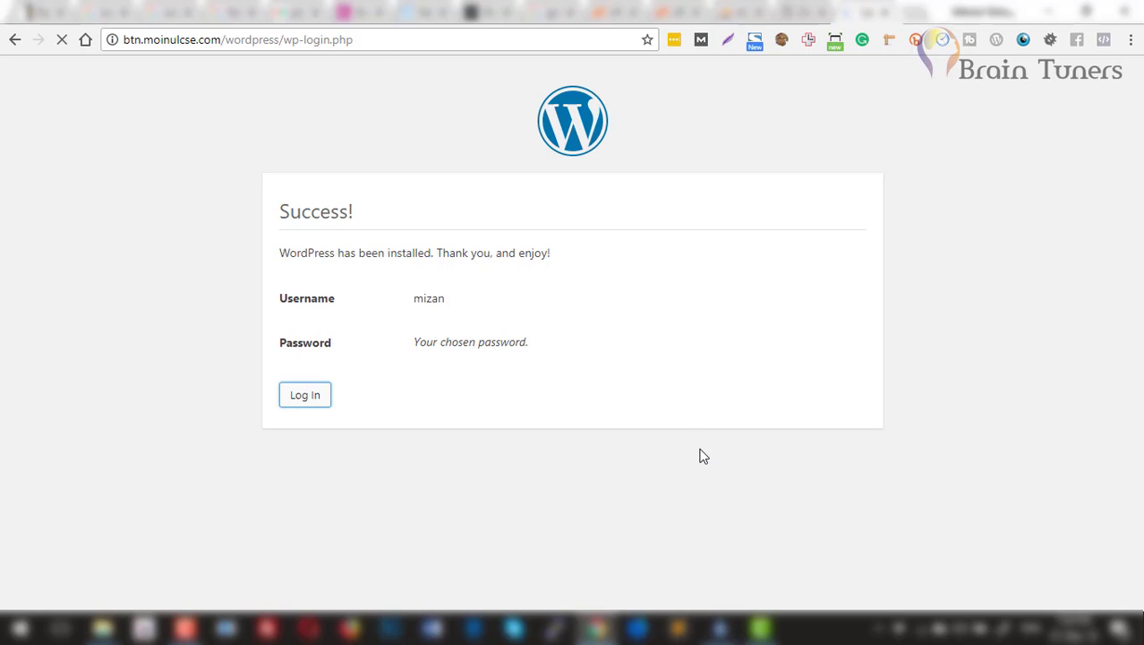
left_click(503, 519)
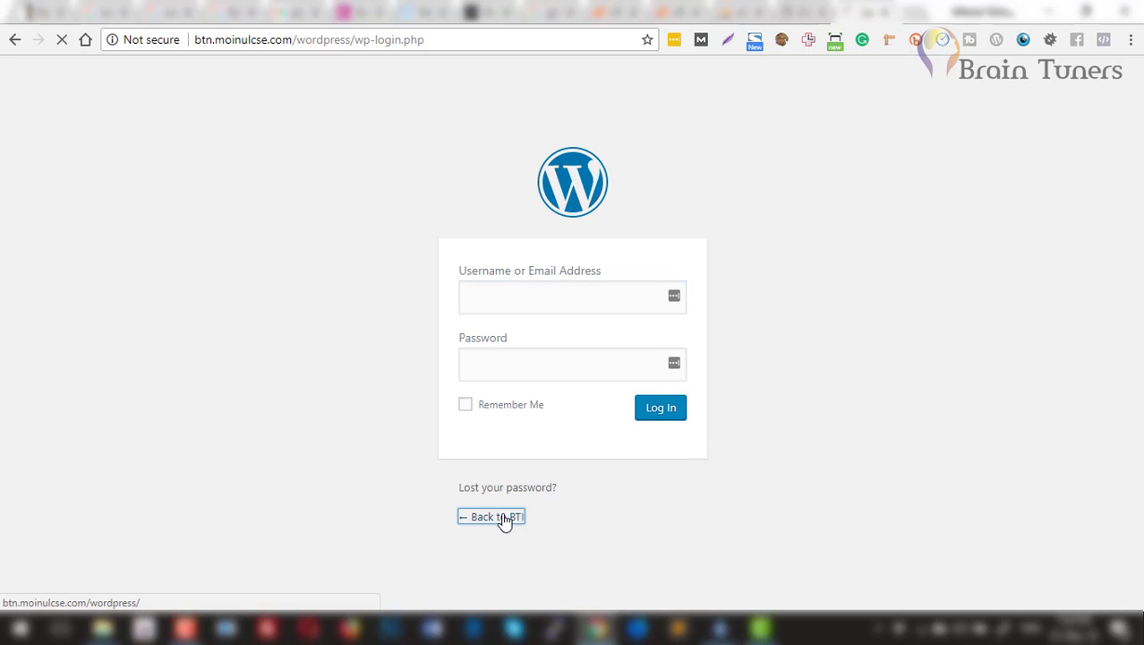